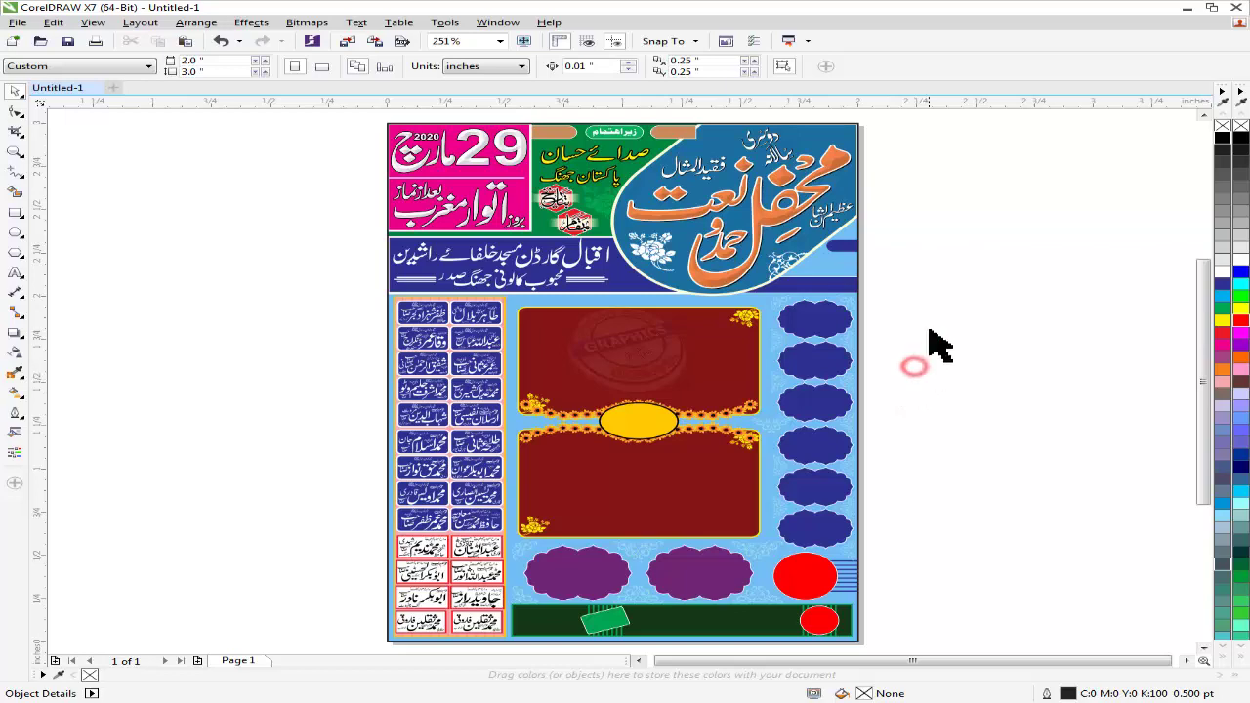
# - Zoom into the poster's top and drag the orange title calligraphy out above the page
pyautogui.scroll(1, 932, 351)
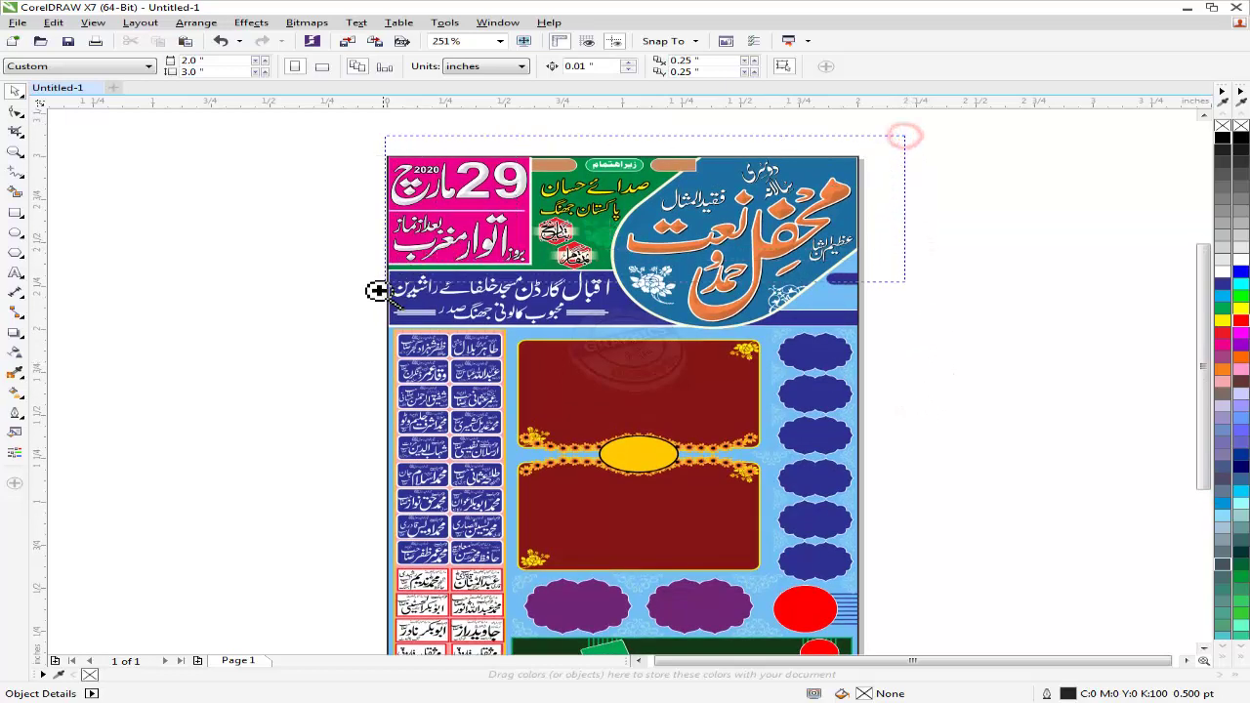
pyautogui.moveTo(377, 328); pyautogui.dragTo(377, 328)
pyautogui.moveTo(734, 377); pyautogui.dragTo(718, 400)
pyautogui.click(760, 362)
pyautogui.scroll(-3, 718, 401)
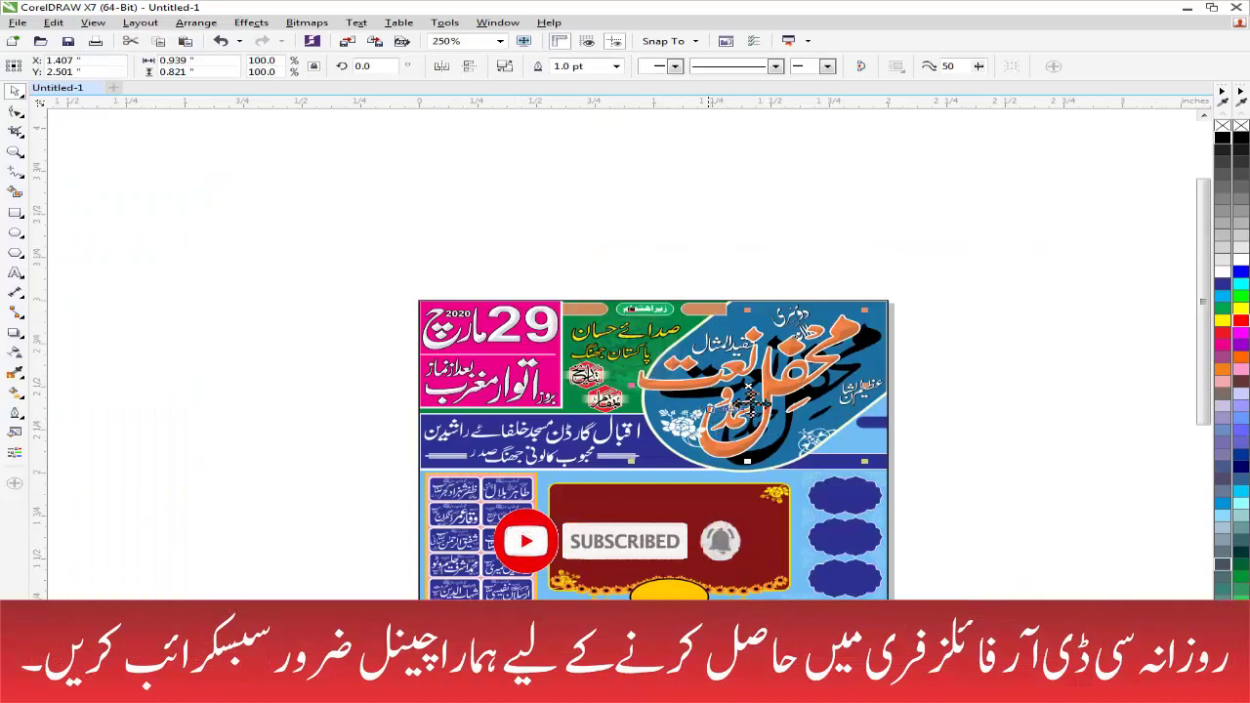
pyautogui.scroll(2, 691, 395)
pyautogui.moveTo(691, 396); pyautogui.dragTo(810, 176)
pyautogui.scroll(-2, 771, 268)
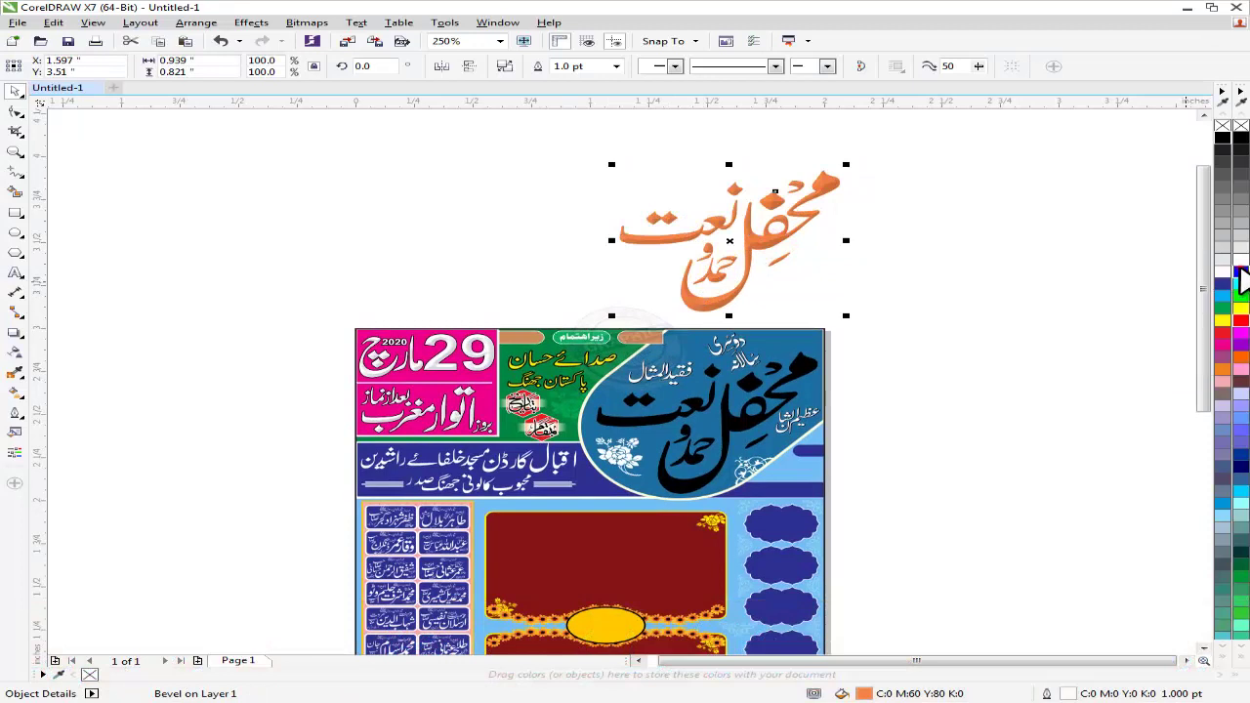
# - Try blue, cyan, green, red, magenta, purple fills, restore orange, and set the black copy beside it
pyautogui.click(1240, 272)
pyautogui.click(1240, 283)
pyautogui.click(1240, 296)
pyautogui.click(1240, 323)
pyautogui.click(1240, 347)
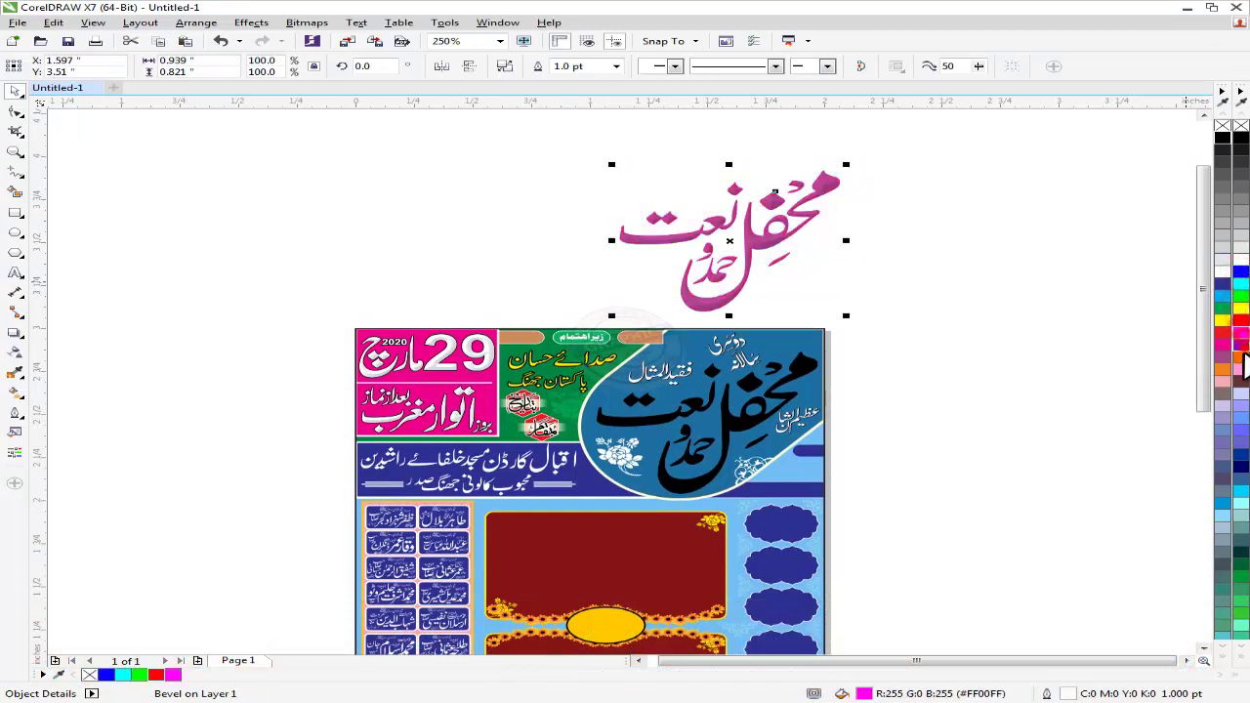
pyautogui.click(1240, 371)
pyautogui.click(1238, 410)
pyautogui.click(1239, 439)
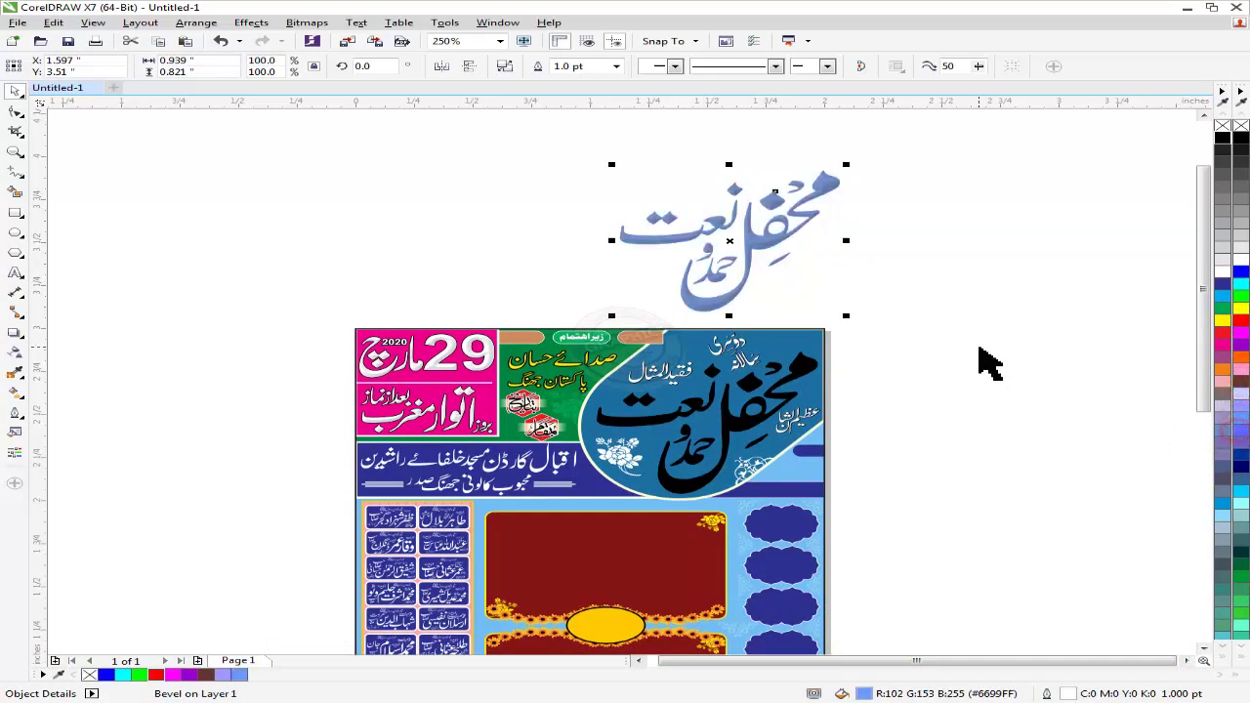
pyautogui.click(1240, 319)
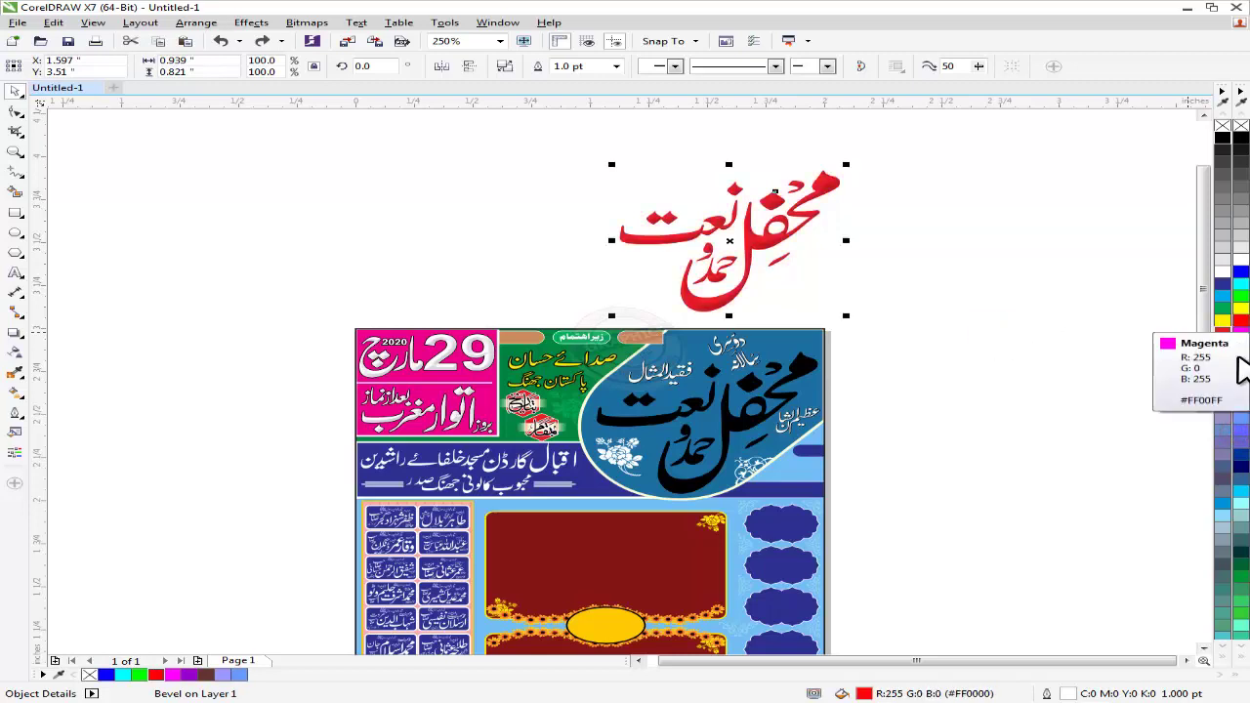
pyautogui.click(1222, 369)
pyautogui.click(959, 303)
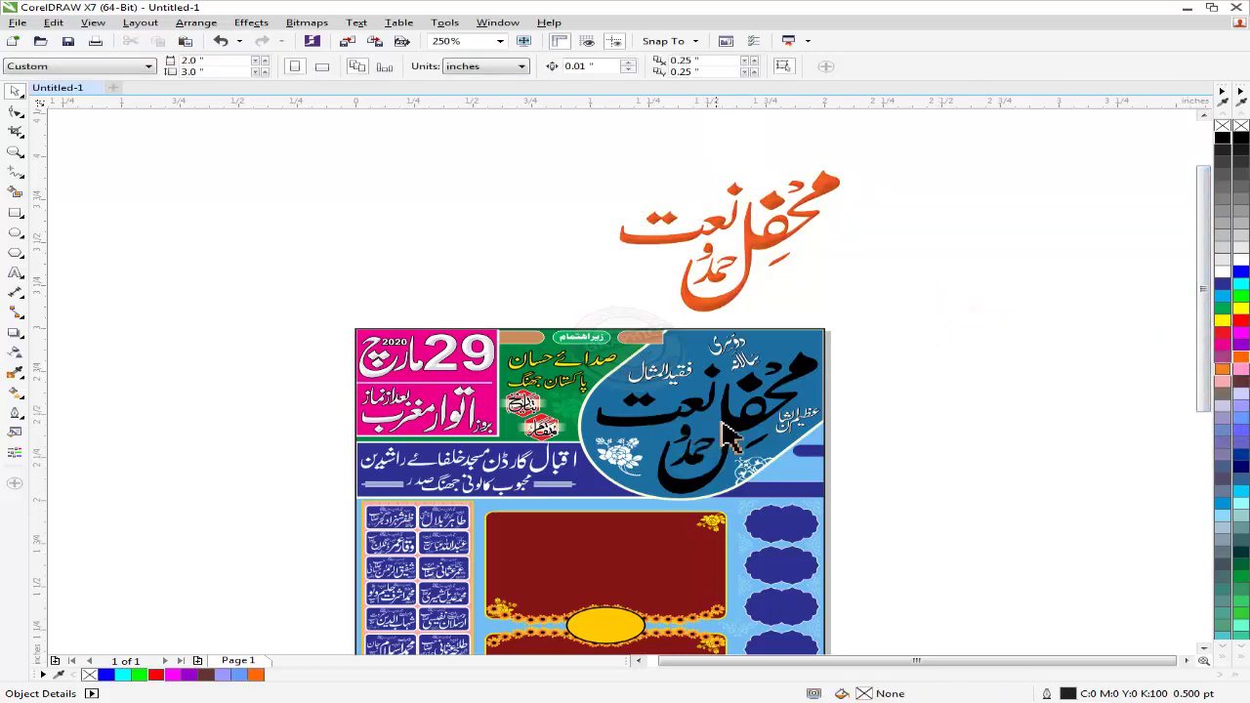
pyautogui.moveTo(728, 440); pyautogui.dragTo(953, 271)
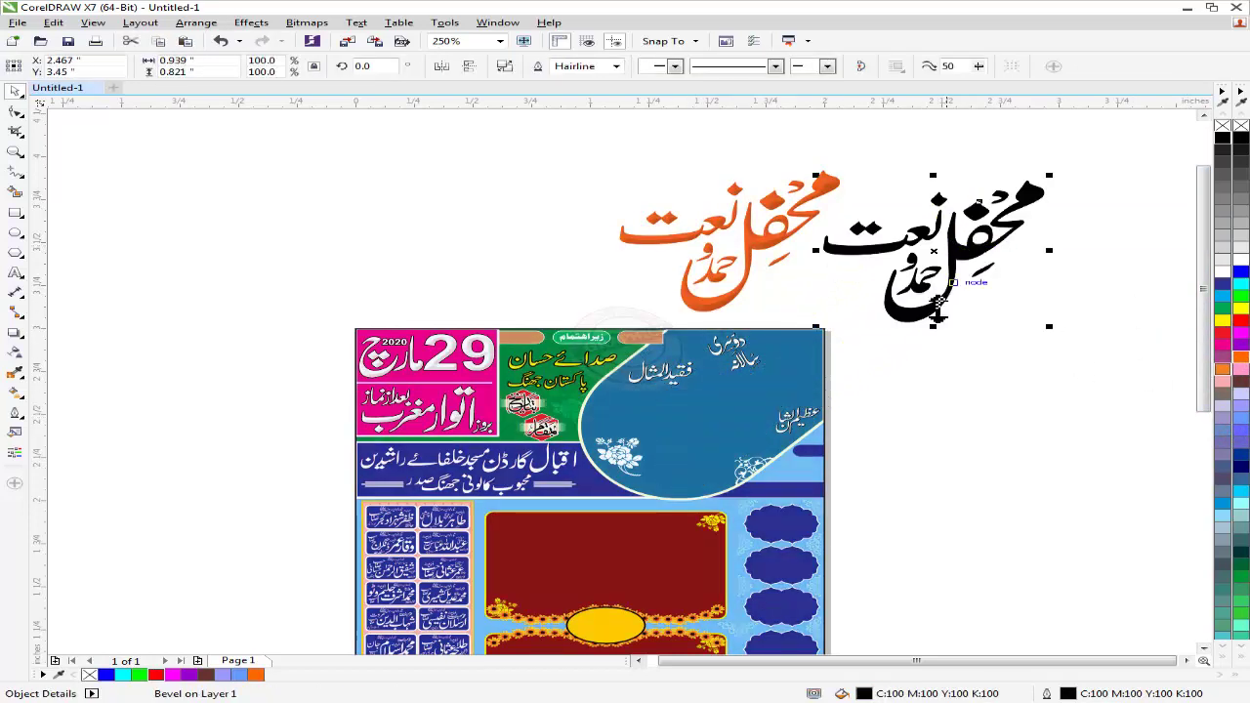
# - Move the white anniversary caption above the poster, colour it black, and move its black copy upper left
pyautogui.click(884, 437)
pyautogui.scroll(5, 747, 359)
pyautogui.moveTo(703, 307); pyautogui.dragTo(860, 186)
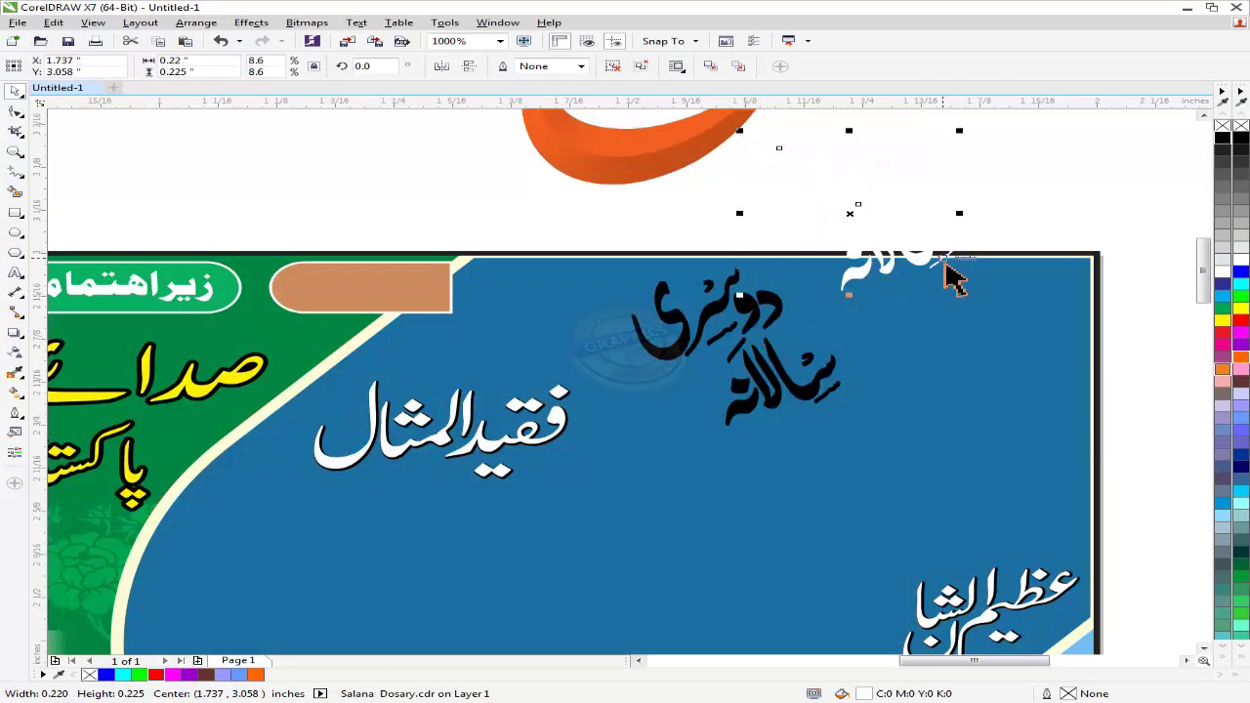
pyautogui.click(1221, 137)
pyautogui.scroll(-2, 757, 341)
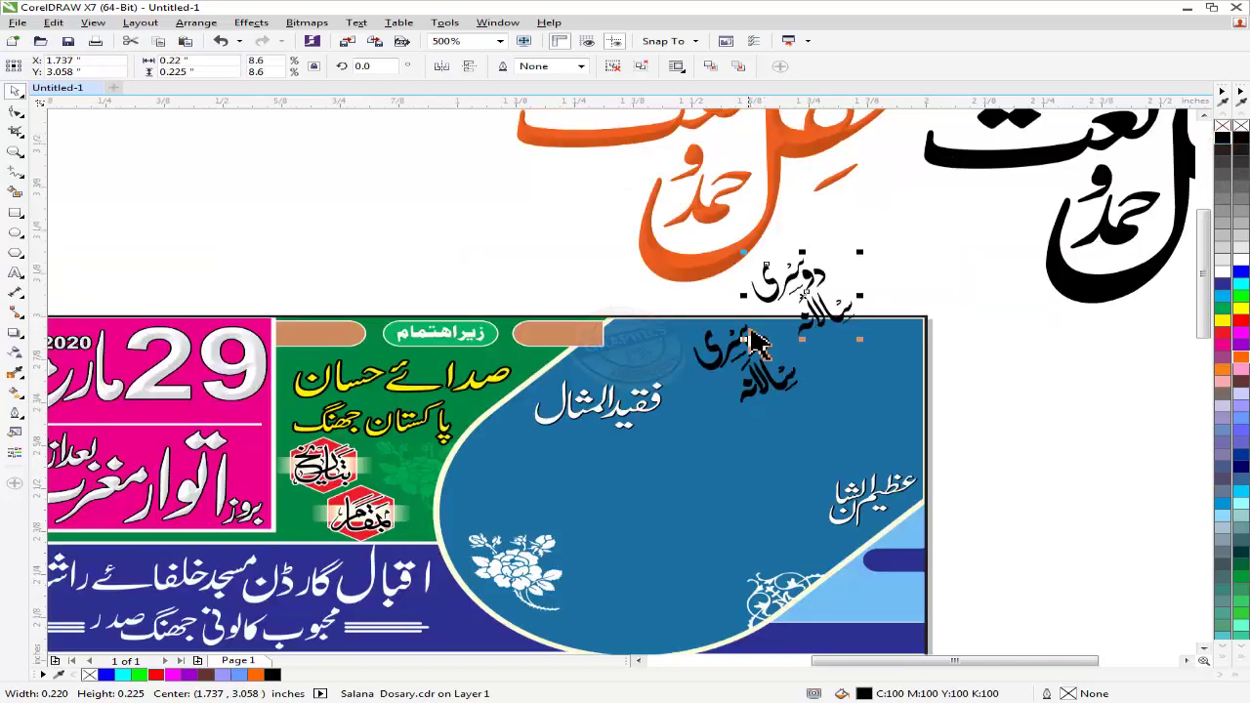
pyautogui.moveTo(756, 342); pyautogui.dragTo(582, 234)
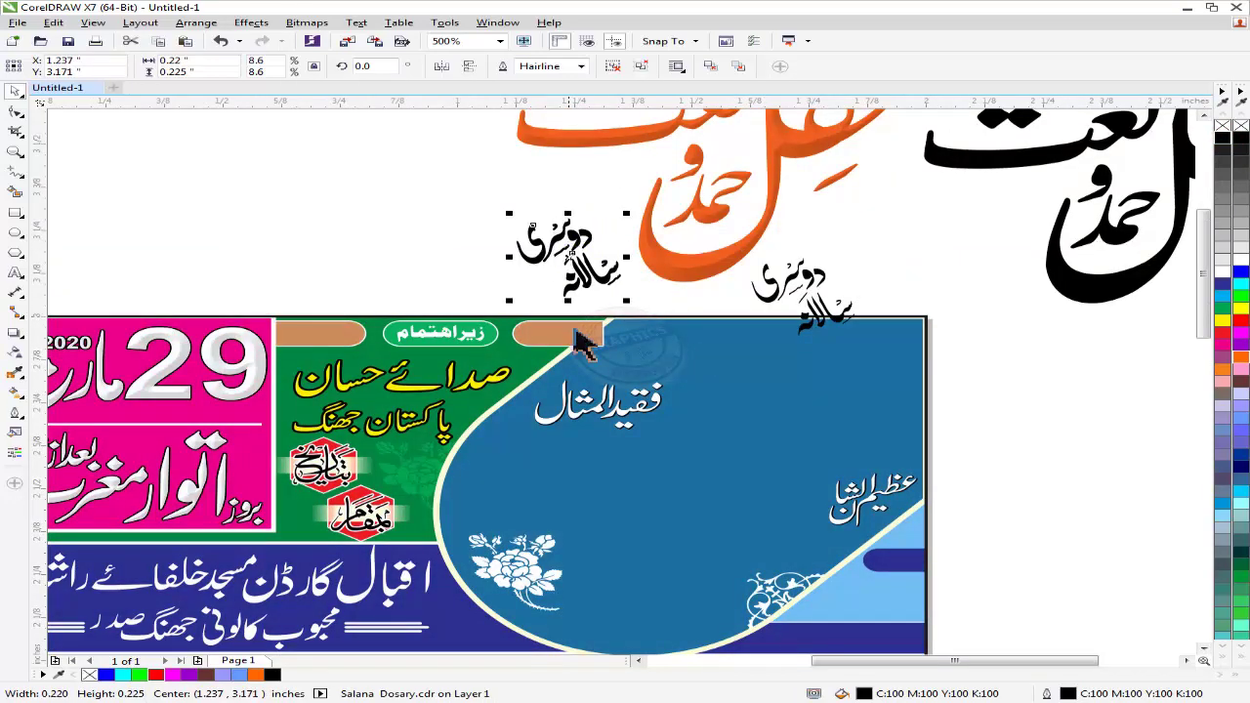
# - Move both فقید المثال copies and both عظیم الشان layers off the poster
pyautogui.moveTo(633, 424); pyautogui.dragTo(459, 269)
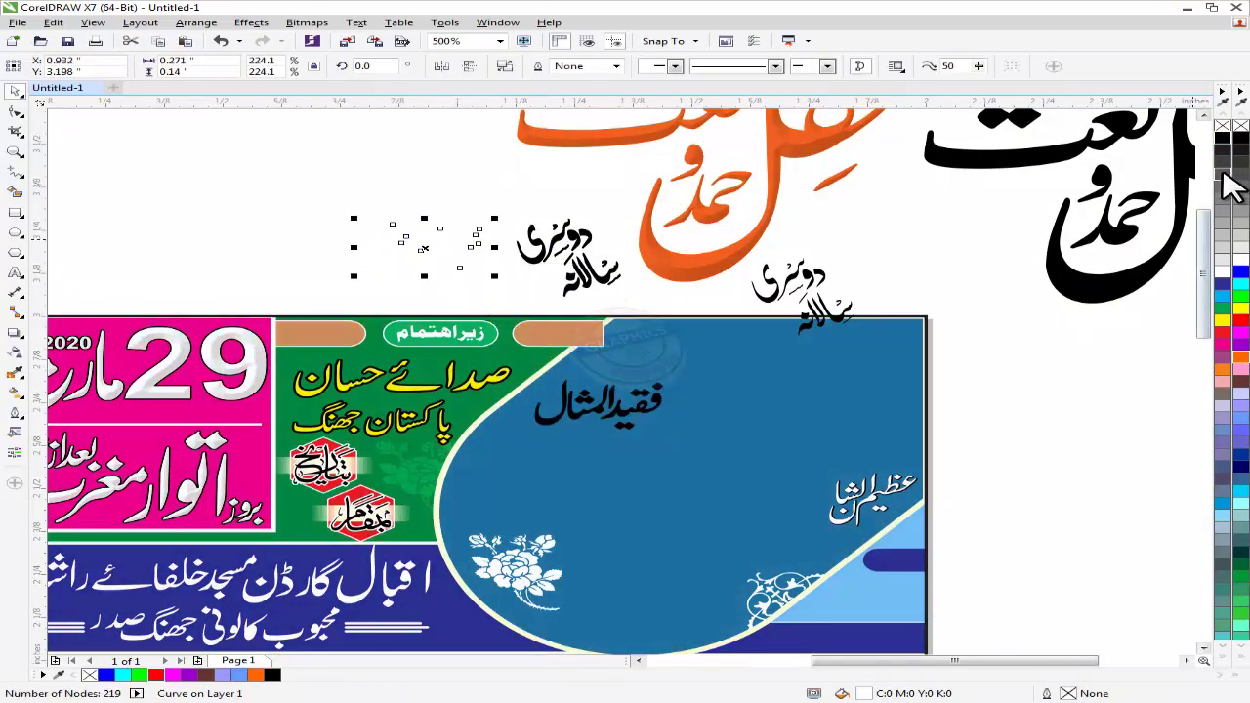
pyautogui.moveTo(632, 425); pyautogui.dragTo(335, 257)
pyautogui.scroll(2, 891, 515)
pyautogui.moveTo(882, 496); pyautogui.dragTo(864, 469)
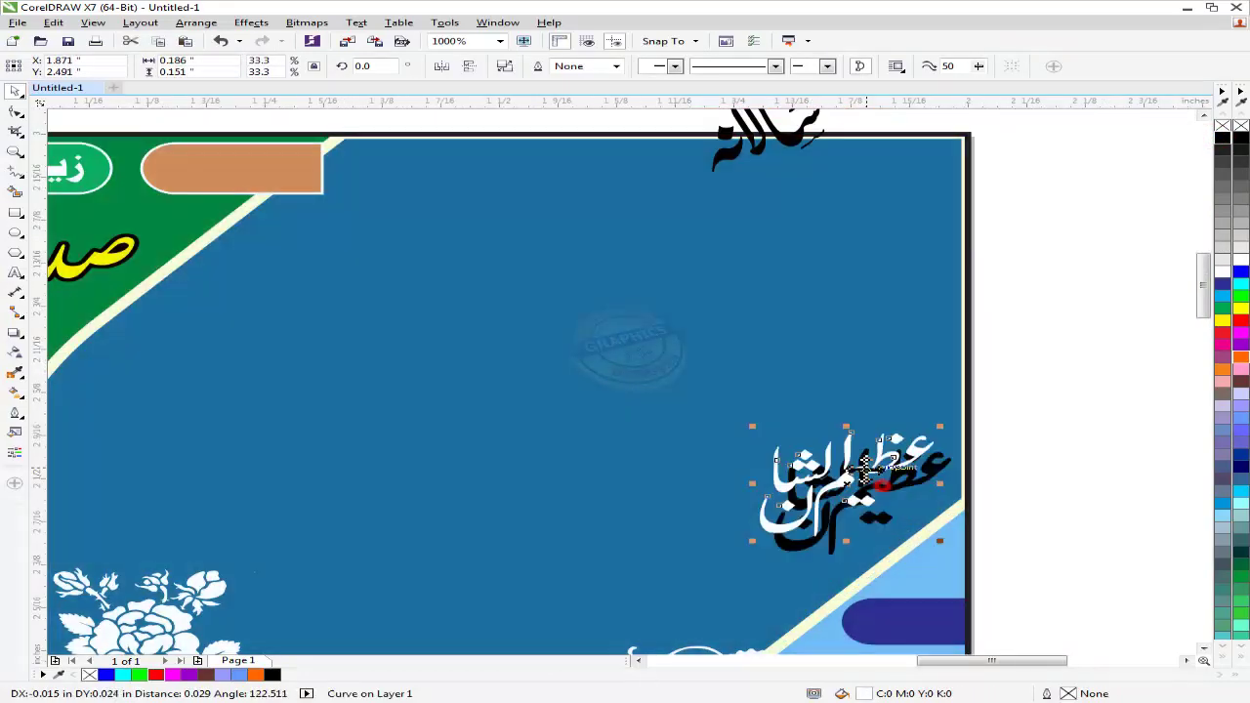
pyautogui.hotkey('ctrl', 'z')
pyautogui.moveTo(1049, 413); pyautogui.dragTo(767, 558)
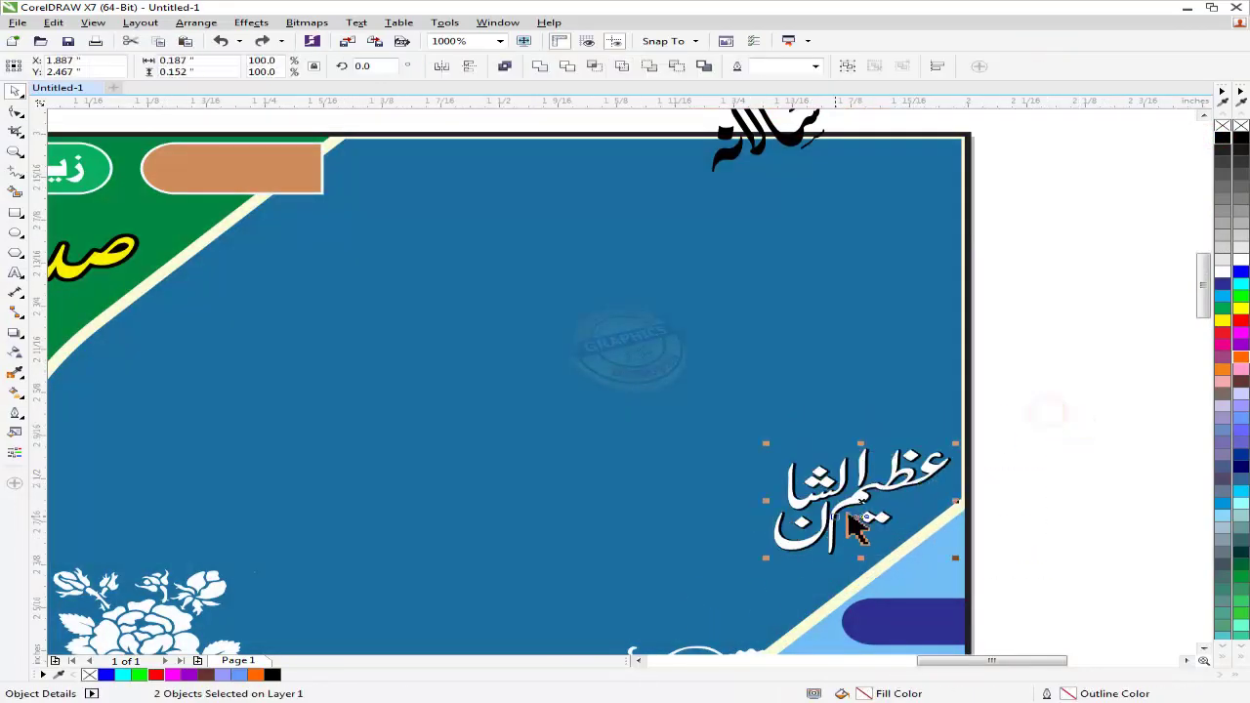
pyautogui.moveTo(855, 504); pyautogui.dragTo(1146, 358)
pyautogui.moveTo(1086, 444); pyautogui.dragTo(684, 496)
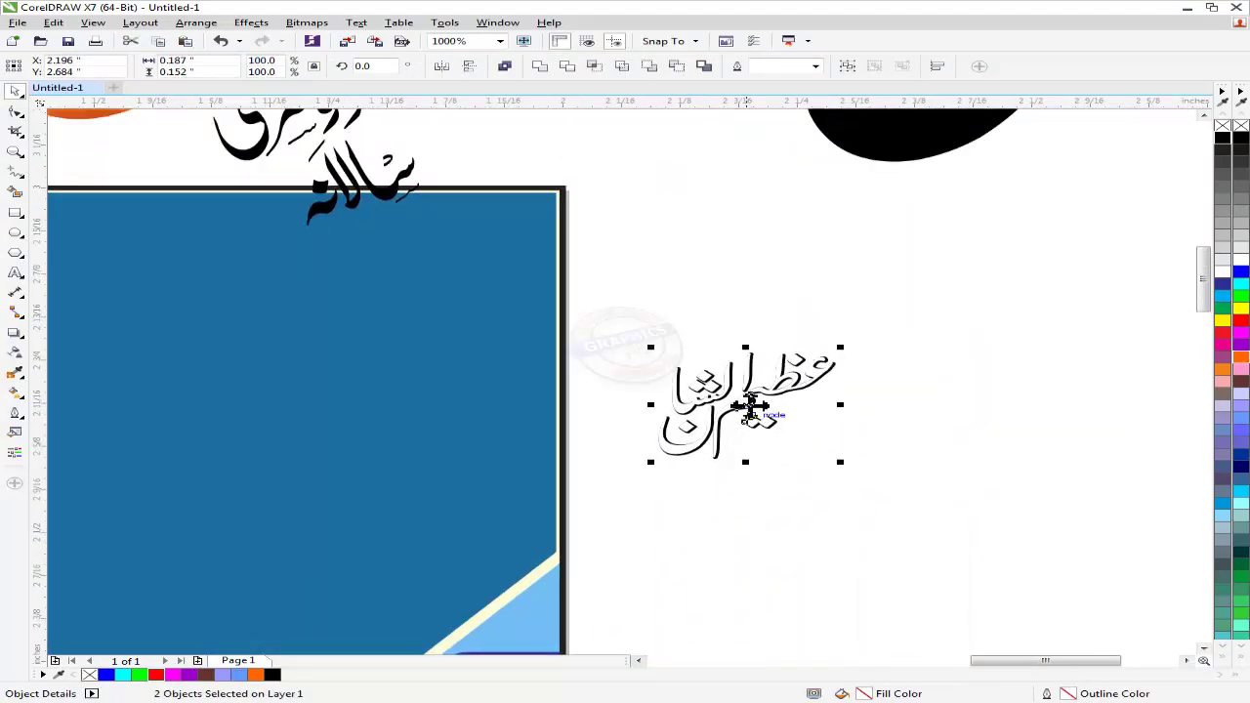
pyautogui.moveTo(746, 402); pyautogui.dragTo(786, 342)
pyautogui.click(867, 408)
# - Try moving the white flower ornament and the blue panel's frame, undoing both moves
pyautogui.scroll(-1, 983, 382)
pyautogui.moveTo(826, 496); pyautogui.dragTo(924, 361)
pyautogui.moveTo(444, 397); pyautogui.dragTo(496, 376)
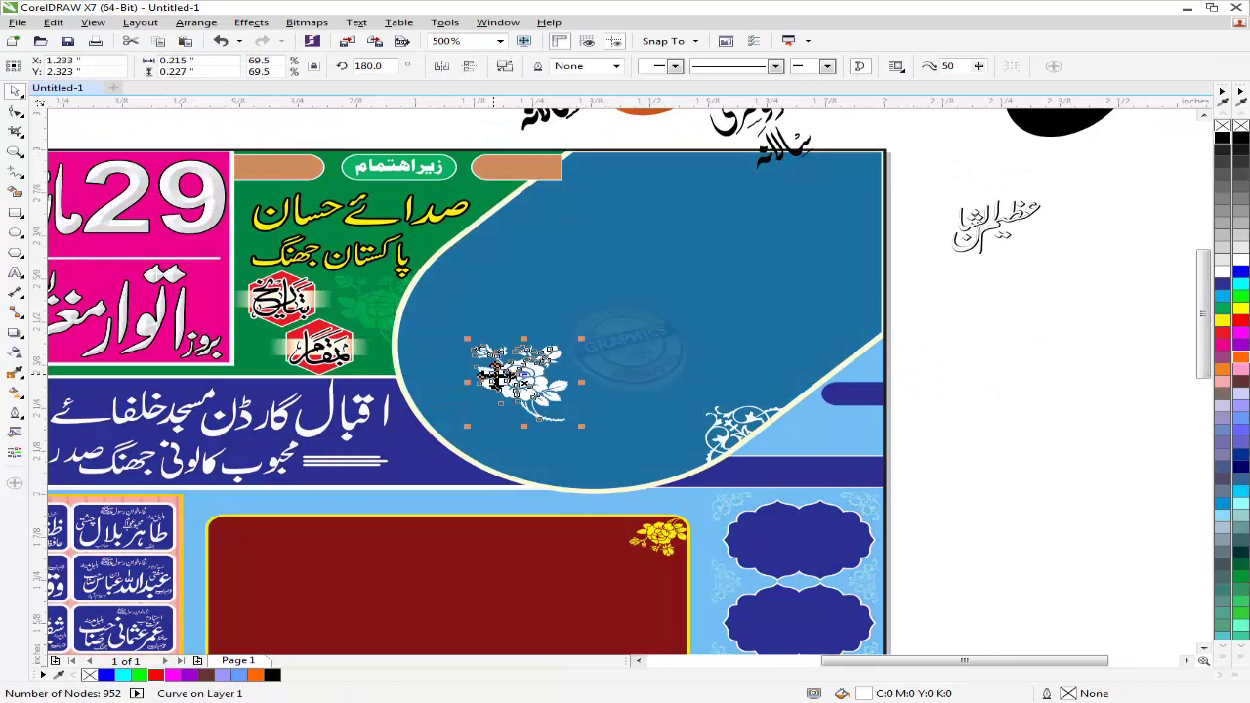
pyautogui.hotkey('ctrl', 'z')
pyautogui.scroll(-1, 720, 326)
pyautogui.moveTo(712, 346); pyautogui.dragTo(926, 363)
pyautogui.hotkey('ctrl', 'z')
pyautogui.click(967, 382)
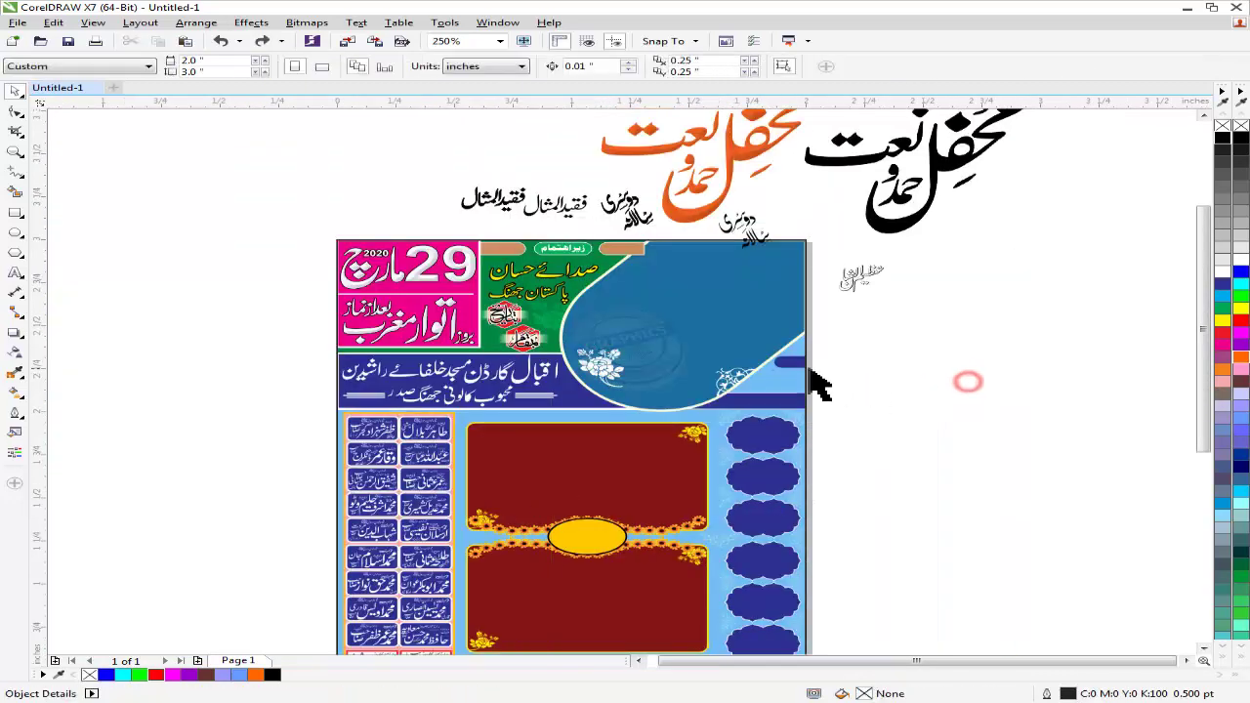
# - Move the زیراہتمام label, the green pill and both tan pills above the poster
pyautogui.moveTo(412, 332); pyautogui.dragTo(504, 349)
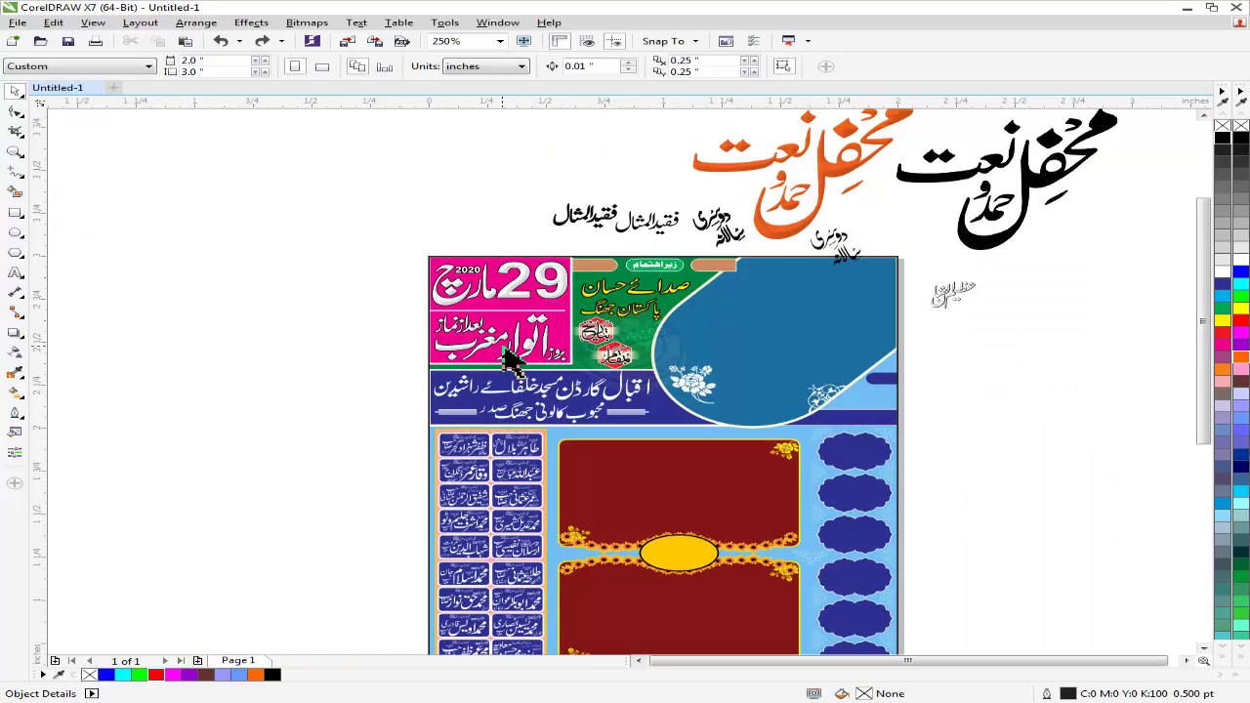
pyautogui.moveTo(752, 363); pyautogui.dragTo(752, 363)
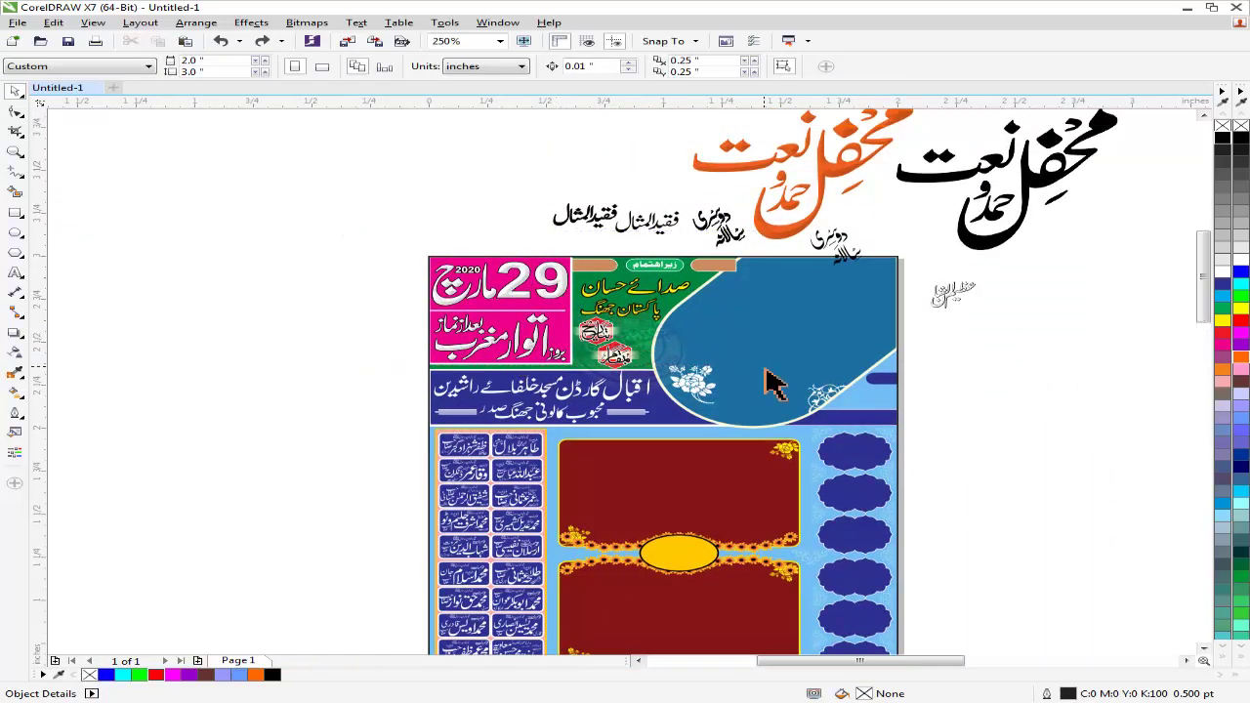
pyautogui.moveTo(896, 303); pyautogui.dragTo(763, 241)
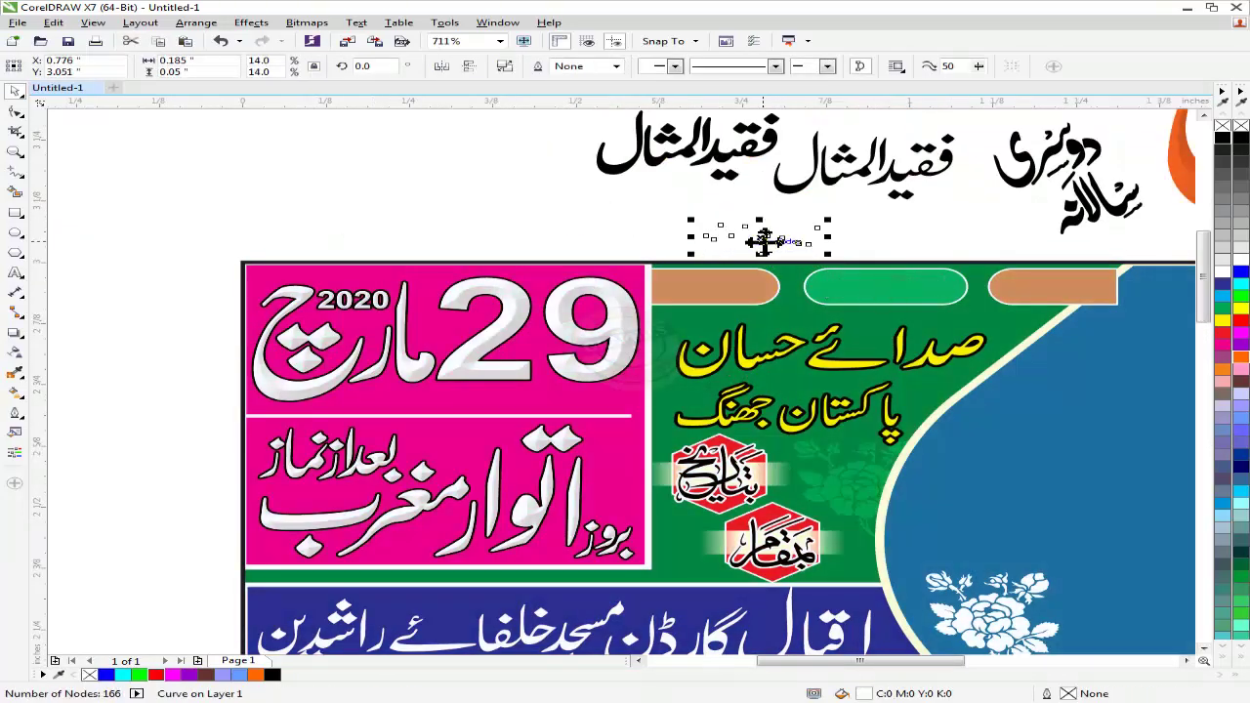
pyautogui.moveTo(888, 295); pyautogui.dragTo(913, 240)
pyautogui.moveTo(754, 293); pyautogui.dragTo(640, 237)
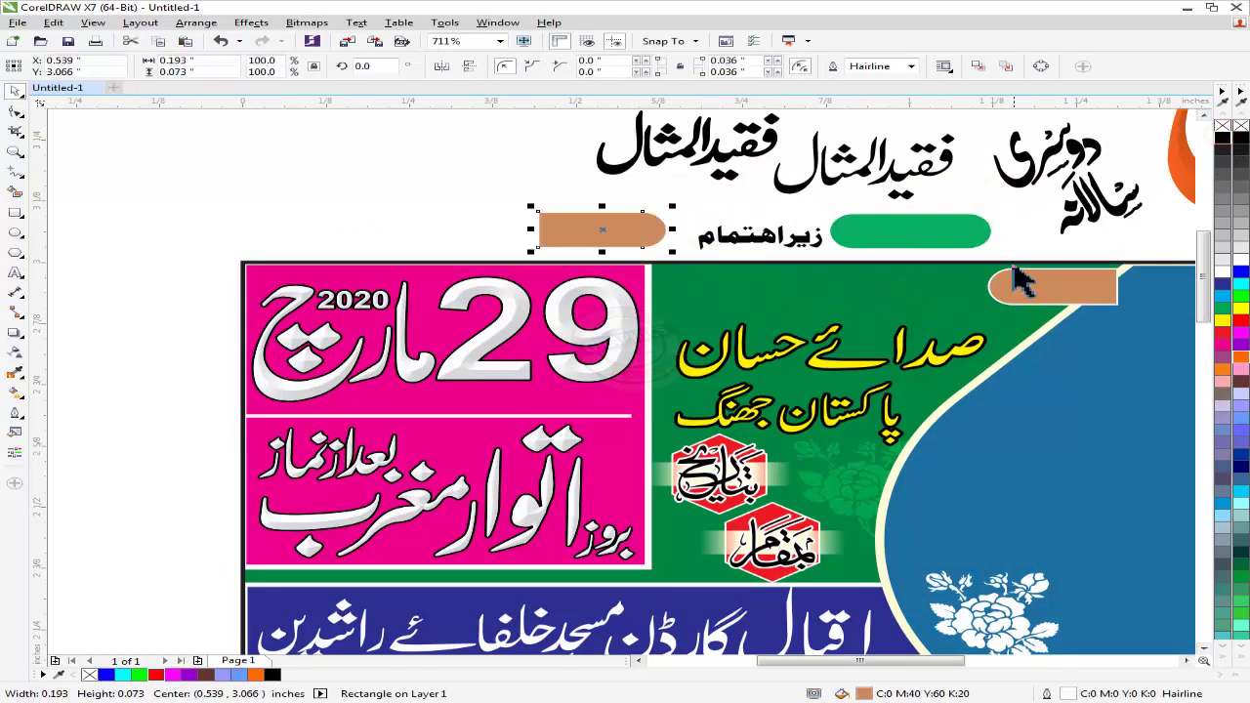
pyautogui.moveTo(1016, 281); pyautogui.dragTo(1023, 241)
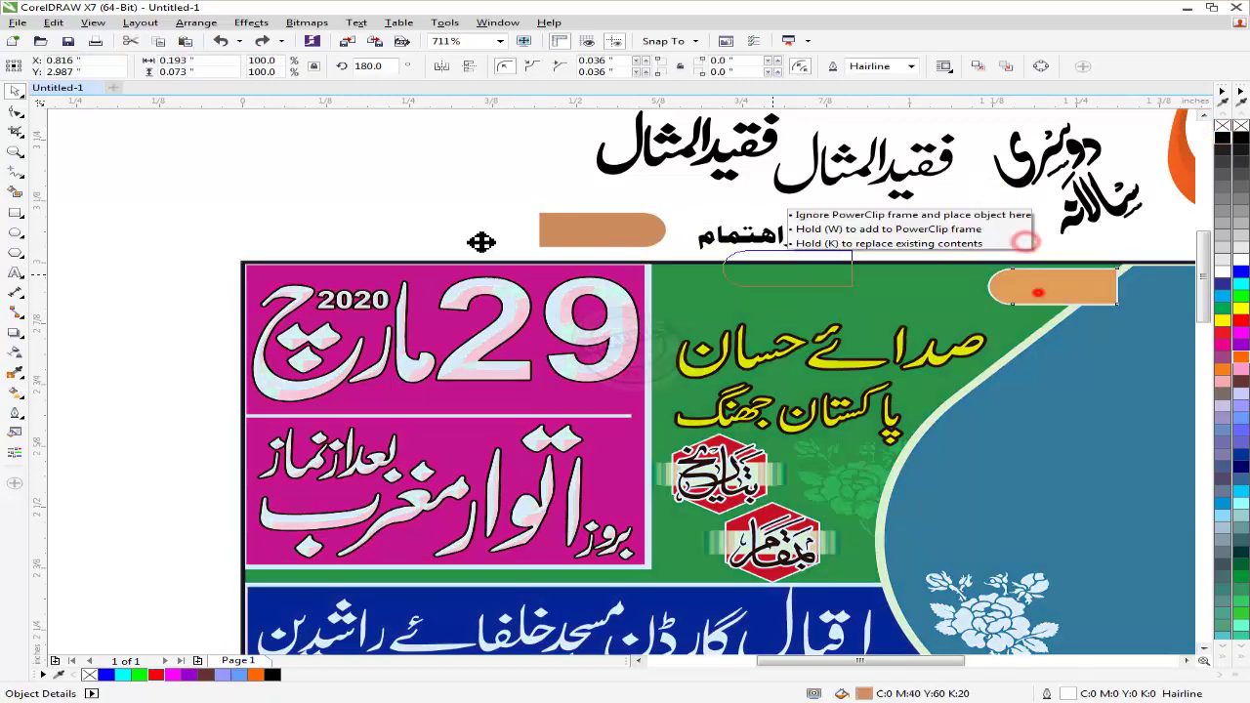
pyautogui.moveTo(482, 242); pyautogui.dragTo(429, 193)
# - Undo a stray banner move and call up the context menu of the poster's clipped frame
pyautogui.scroll(-1, 528, 293)
pyautogui.hscroll(-2, 527, 293)
pyautogui.moveTo(599, 294); pyautogui.dragTo(362, 280)
pyautogui.hotkey('ctrl', 'z')
pyautogui.rightClick(572, 264)
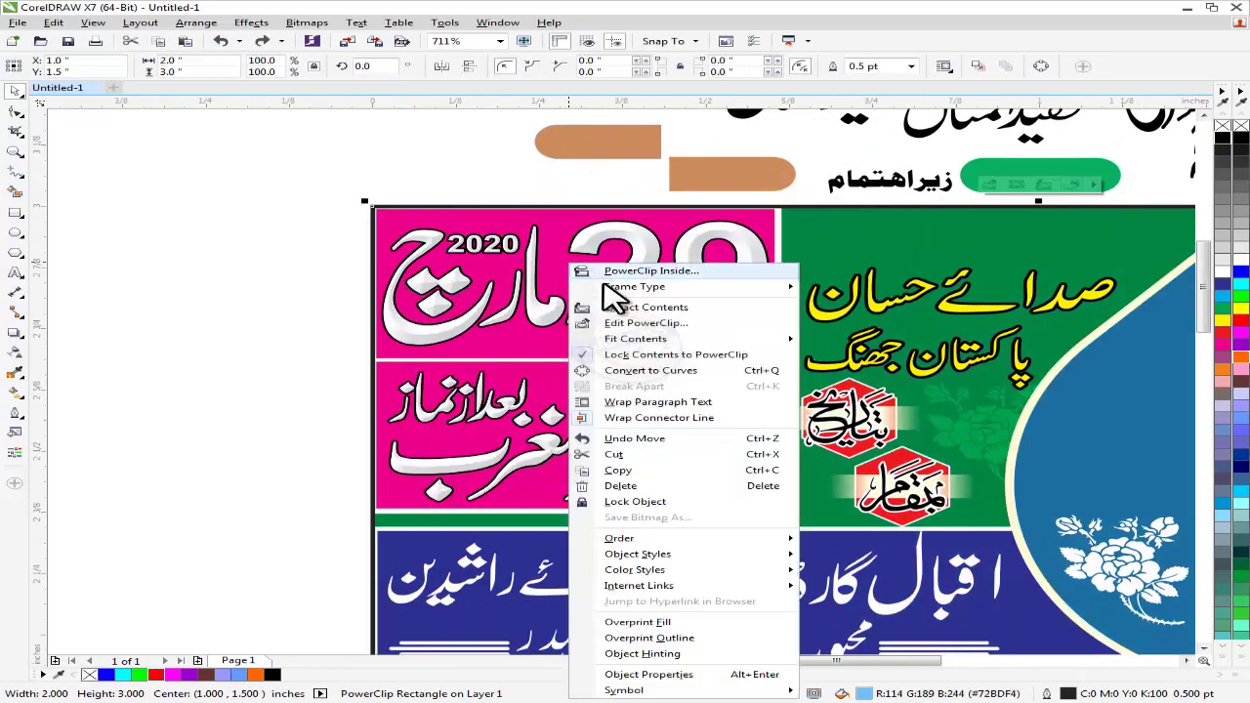
# - Edit the PowerClip contents, trying a move of the 29 مارچ text (undone) and nudging the green ornament
pyautogui.click(607, 324)
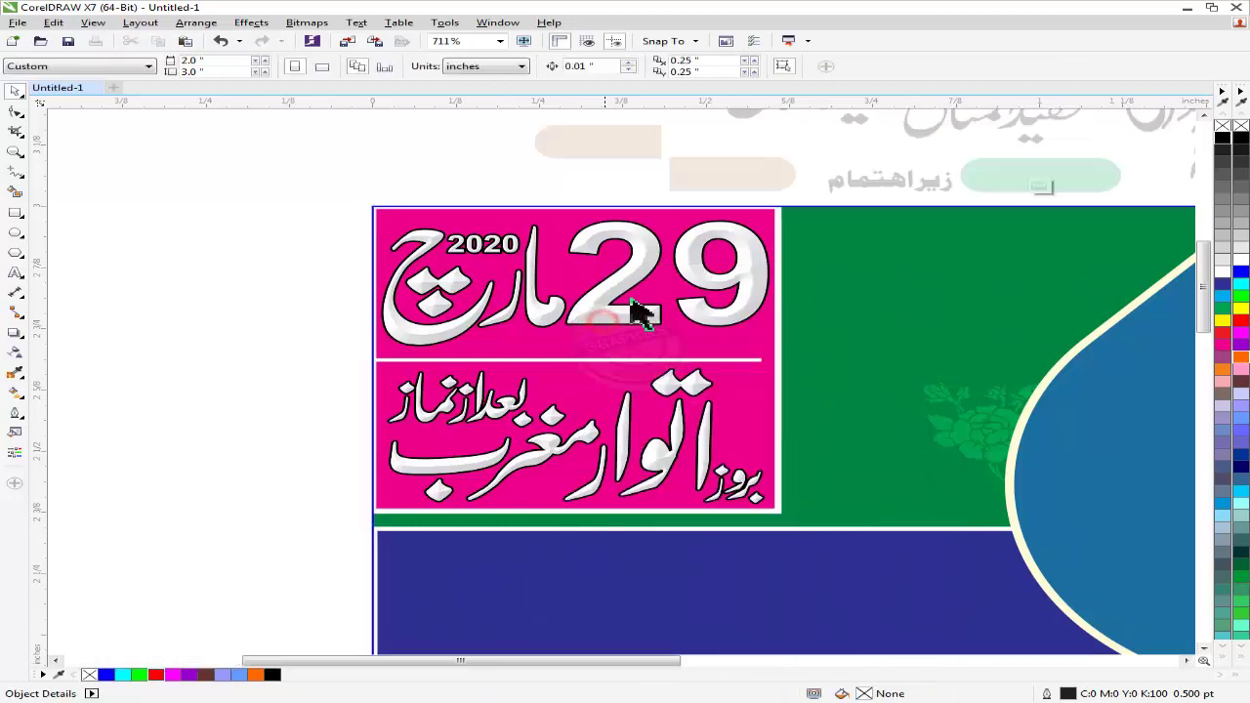
pyautogui.scroll(-2, 633, 309)
pyautogui.moveTo(579, 306); pyautogui.dragTo(457, 286)
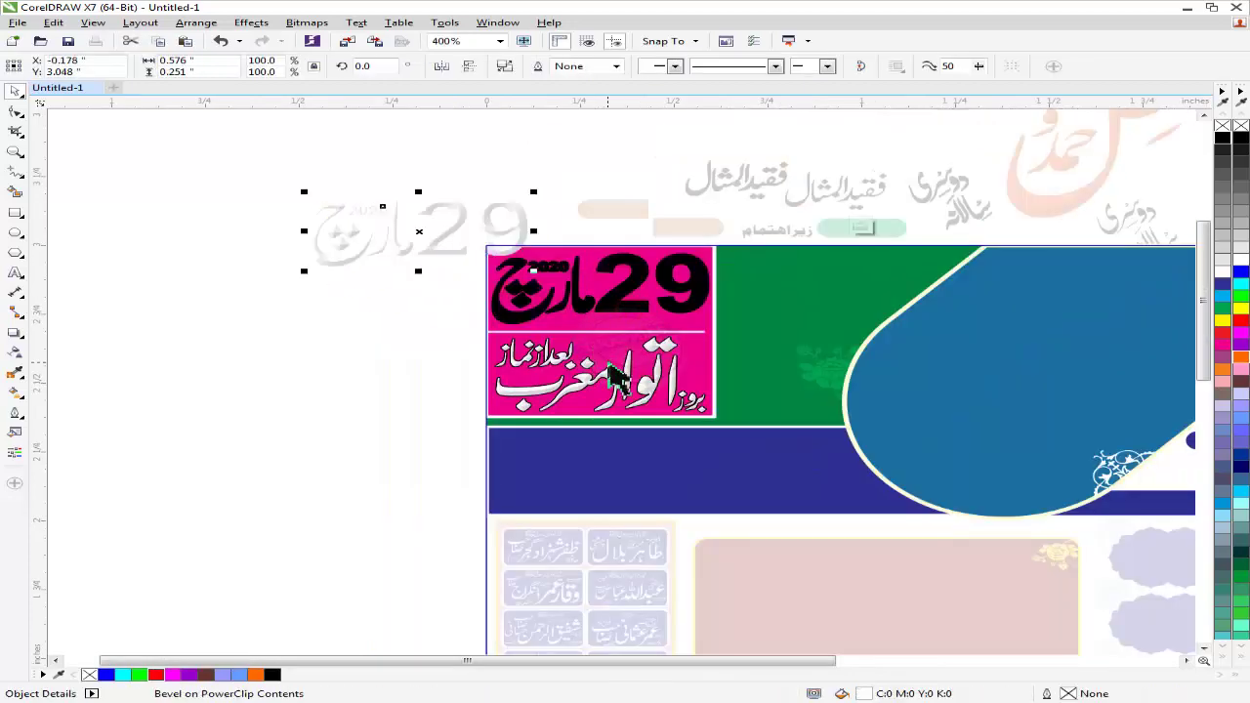
pyautogui.scroll(2, 634, 362)
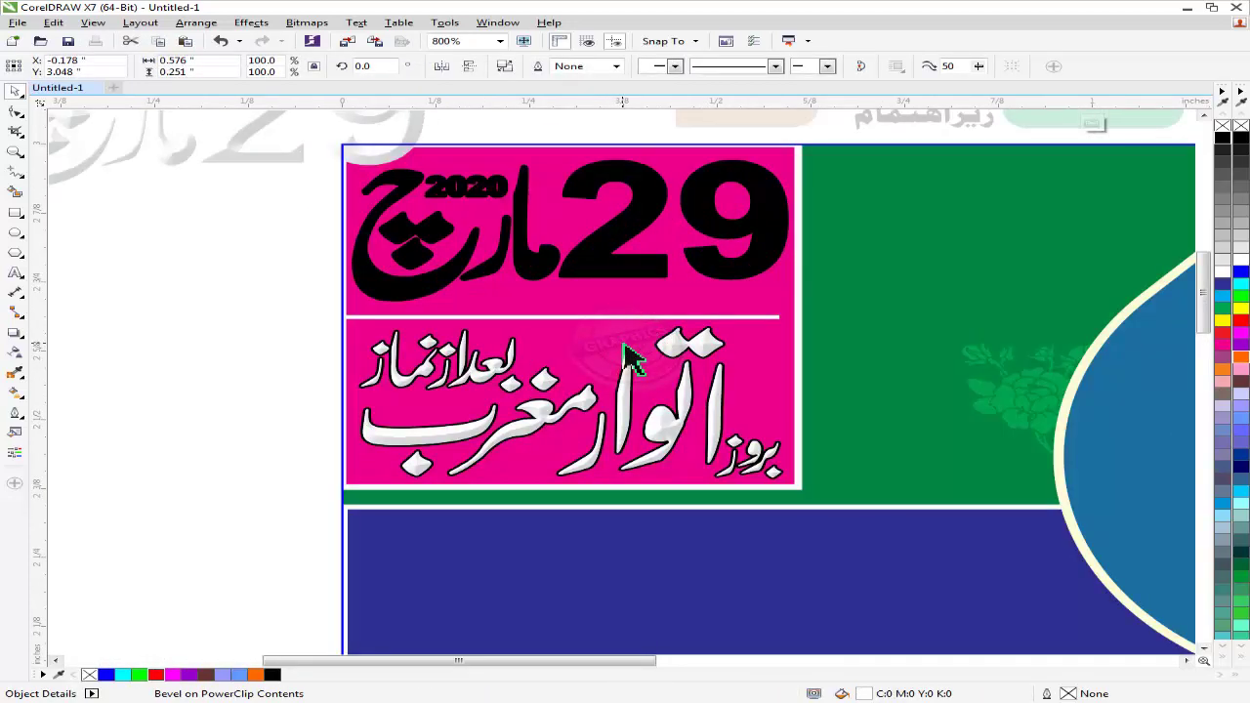
pyautogui.hotkey('ctrl', 'z')
pyautogui.scroll(-2, 626, 329)
pyautogui.moveTo(801, 357); pyautogui.dragTo(799, 346)
pyautogui.scroll(2, 806, 352)
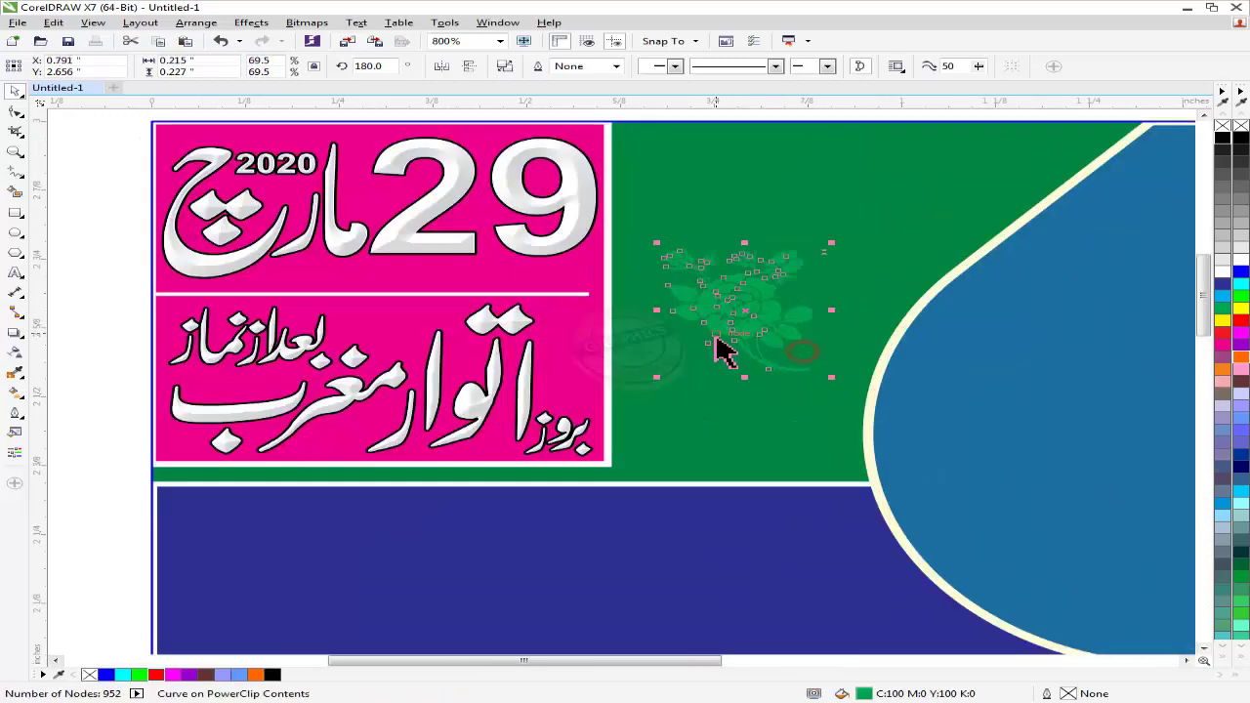
pyautogui.scroll(-2, 720, 348)
# - Open the blue panel's contents, move its small ornament and undo, then exit panel editing
pyautogui.click(869, 353)
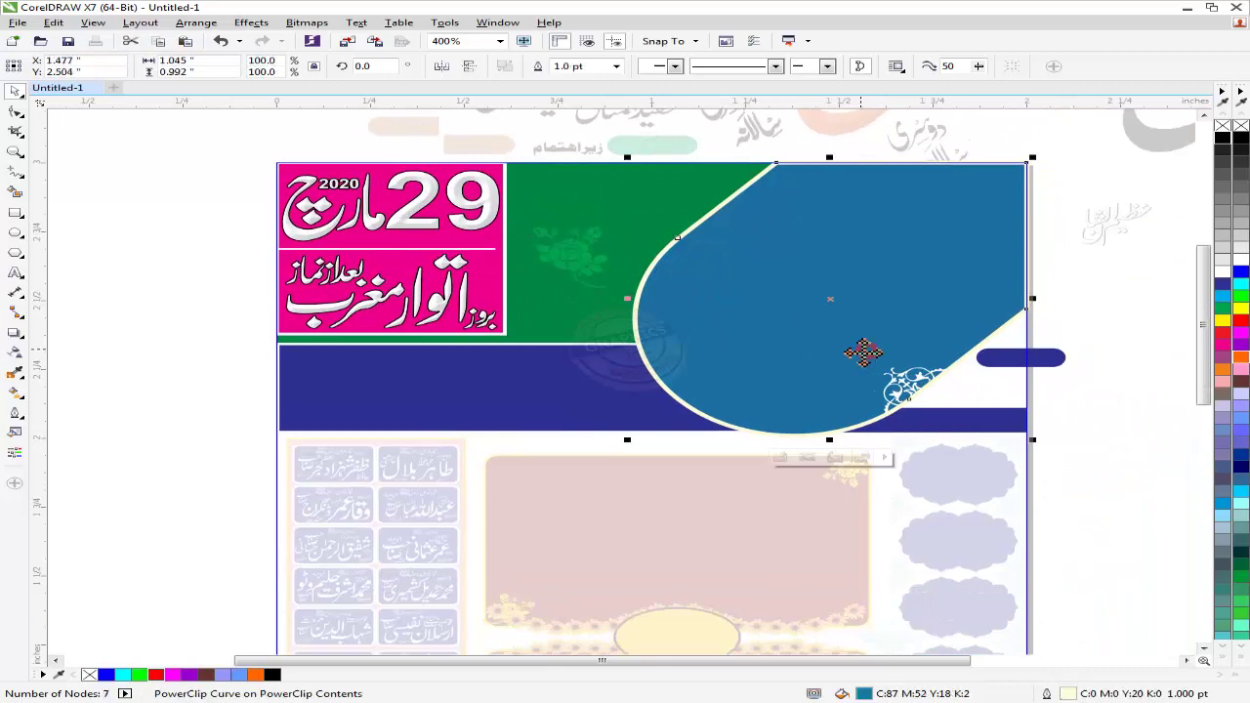
pyautogui.click(785, 455)
pyautogui.click(874, 400)
pyautogui.moveTo(875, 402); pyautogui.dragTo(843, 341)
pyautogui.hotkey('ctrl', 'z')
pyautogui.click(832, 458)
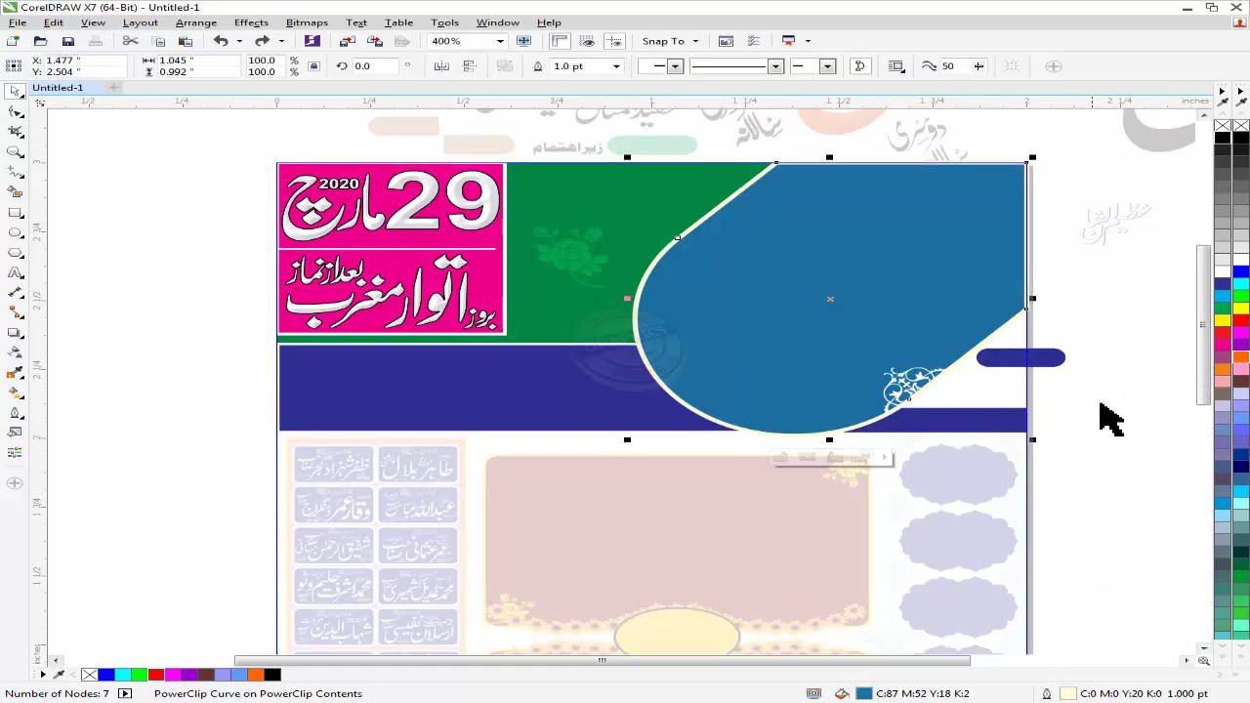
pyautogui.click(1132, 394)
# - Move the blue pill, blue bands and green trapezoid, undo the band moves, and finish PowerClip editing
pyautogui.moveTo(1038, 356); pyautogui.dragTo(1113, 346)
pyautogui.moveTo(979, 422); pyautogui.dragTo(1051, 502)
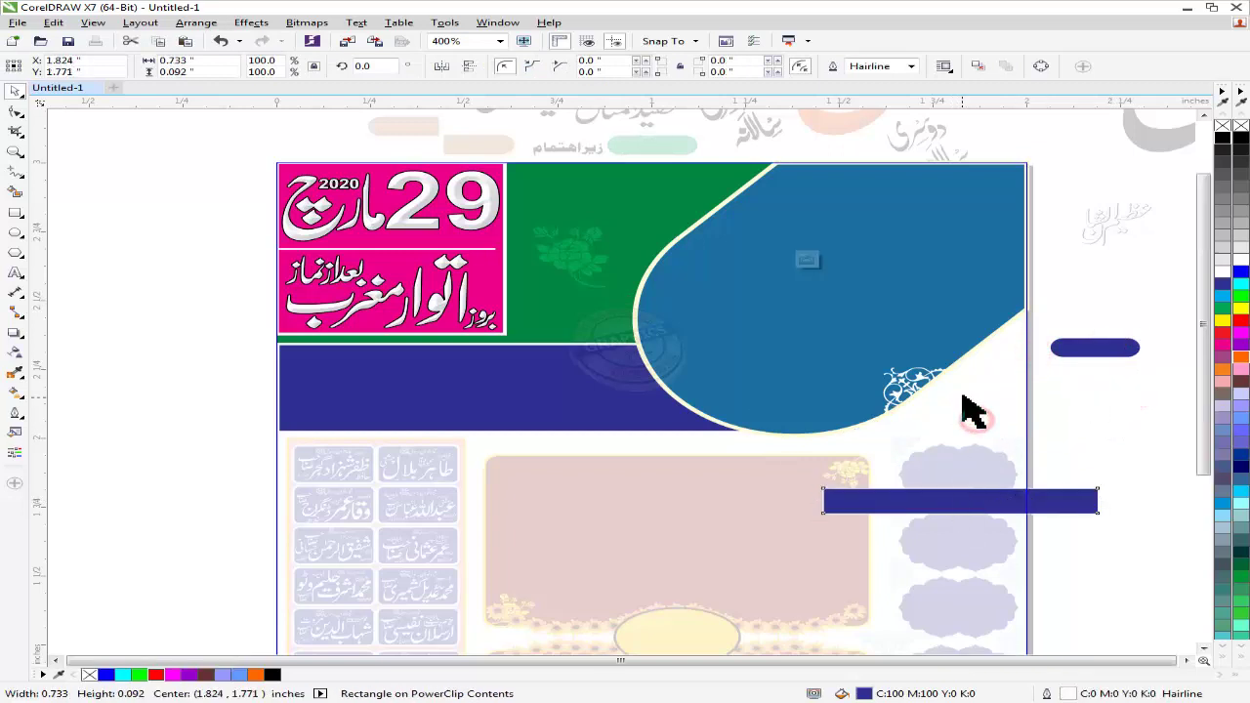
pyautogui.scroll(-2, 971, 413)
pyautogui.moveTo(742, 326); pyautogui.dragTo(633, 389)
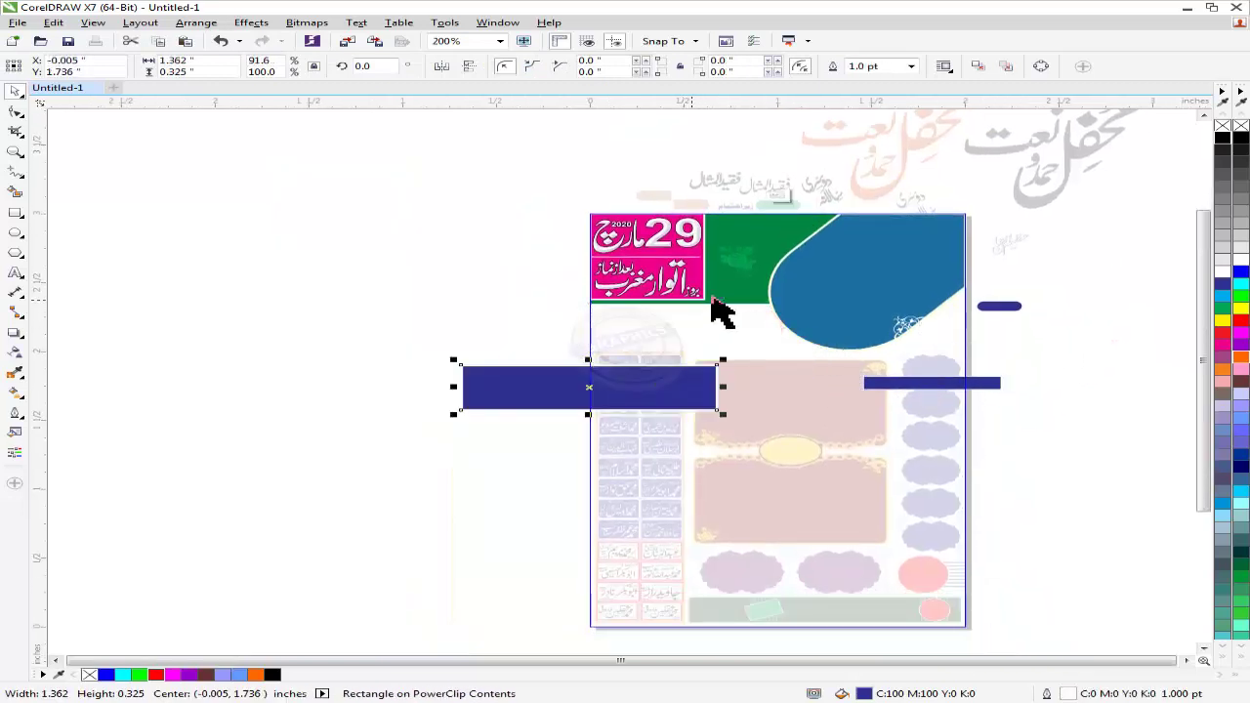
pyautogui.moveTo(721, 313); pyautogui.dragTo(521, 346)
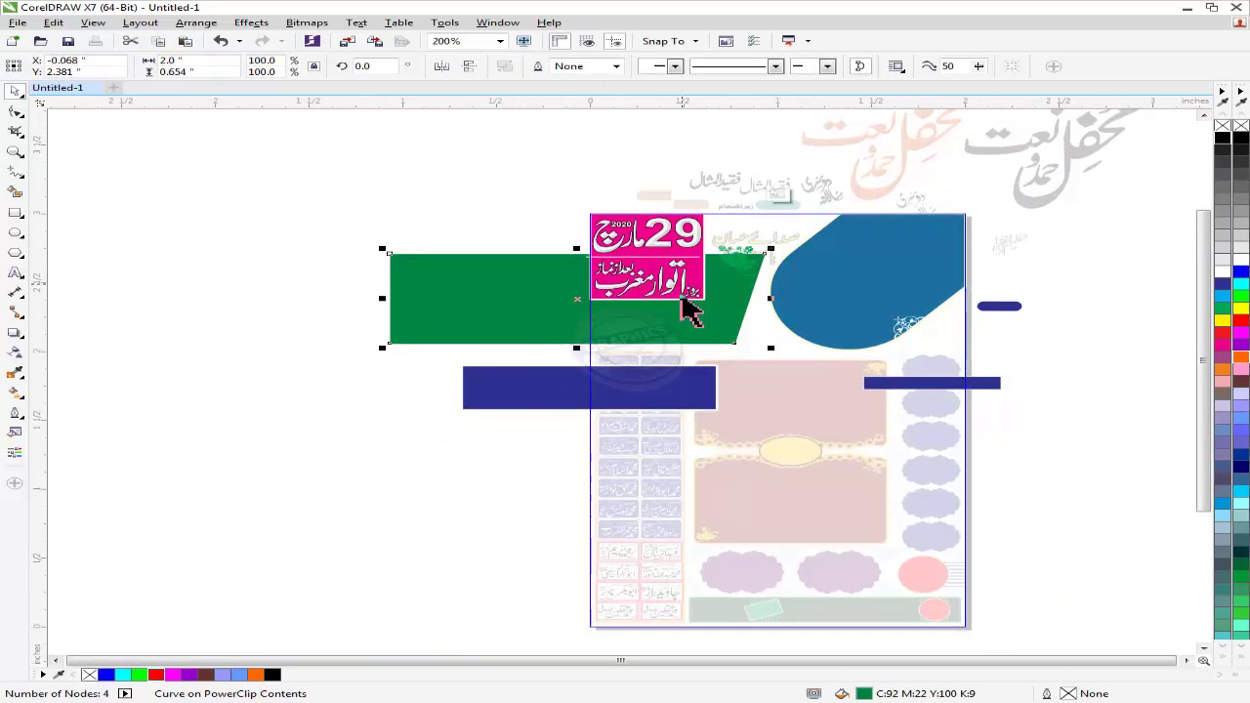
pyautogui.hotkey('ctrl', 'z')
pyautogui.hotkey('ctrl', 'z')
pyautogui.hotkey('ctrl', 'z')
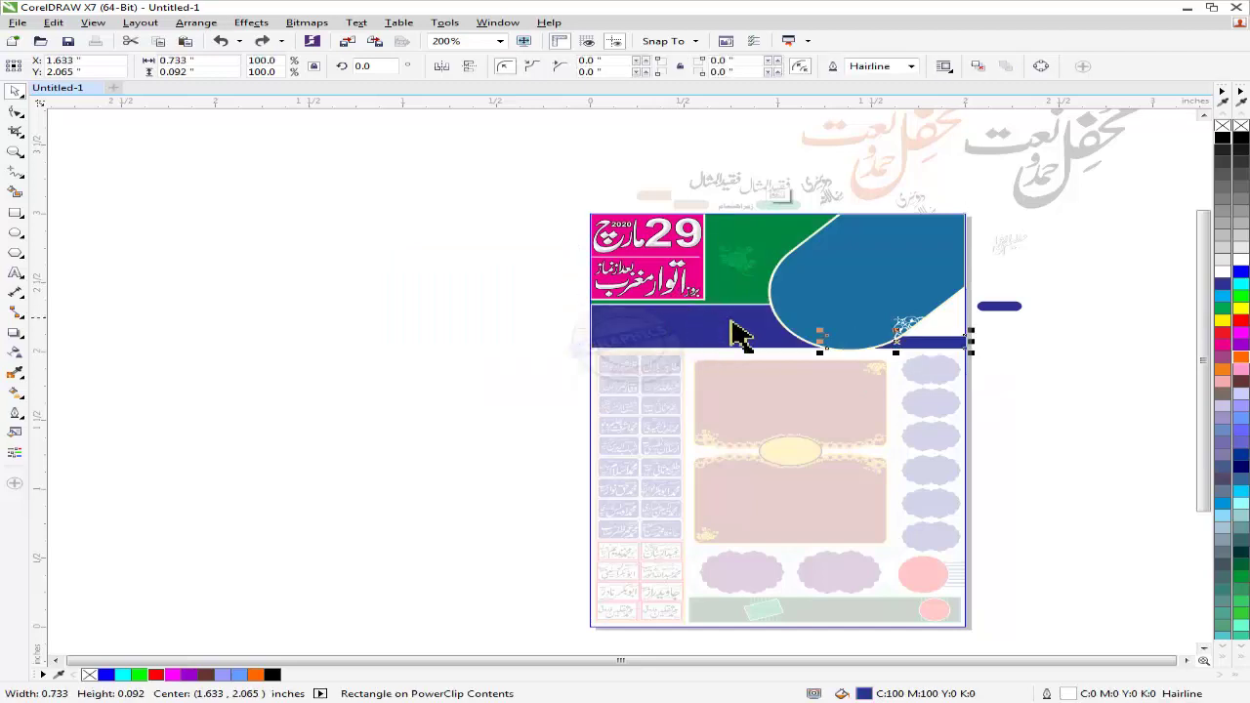
pyautogui.hotkey('ctrl', 'z')
pyautogui.keyDown('ctrl'); pyautogui.click(1032, 344); pyautogui.keyUp('ctrl')
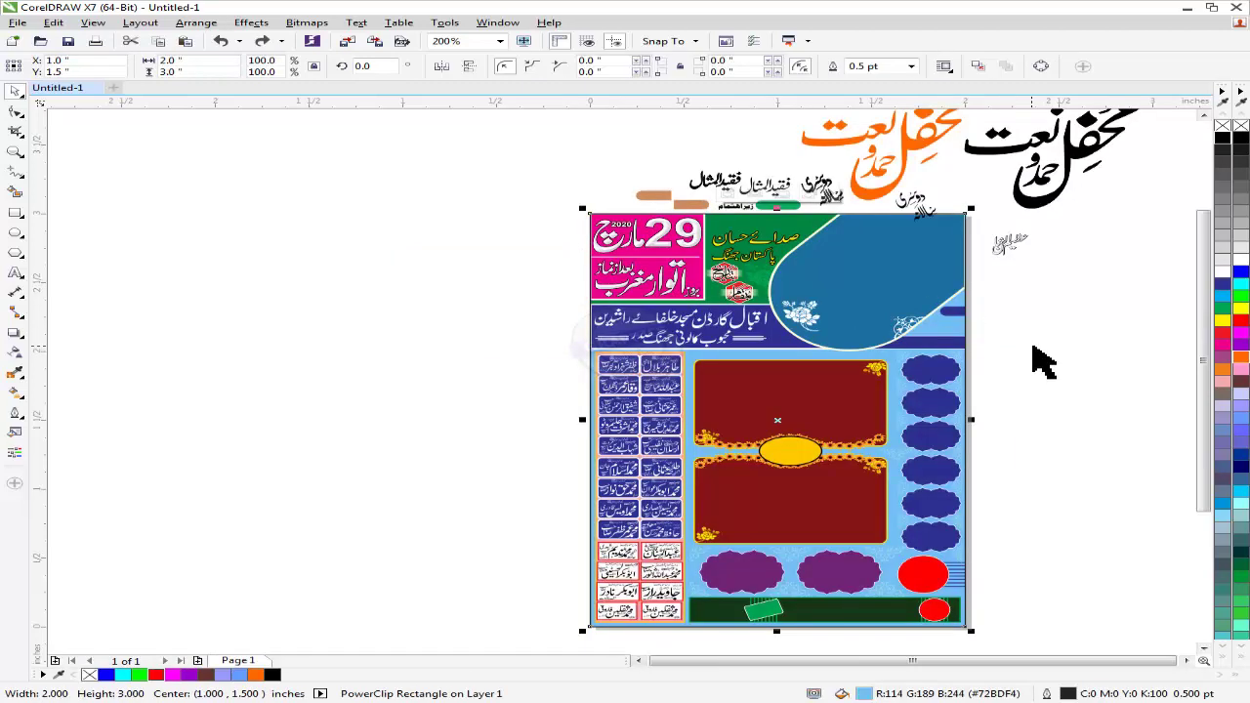
# - Try moving the band's white Urdu text and decorative lines, then undo those moves
pyautogui.click(1079, 325)
pyautogui.scroll(1, 714, 325)
pyautogui.scroll(1, 714, 326)
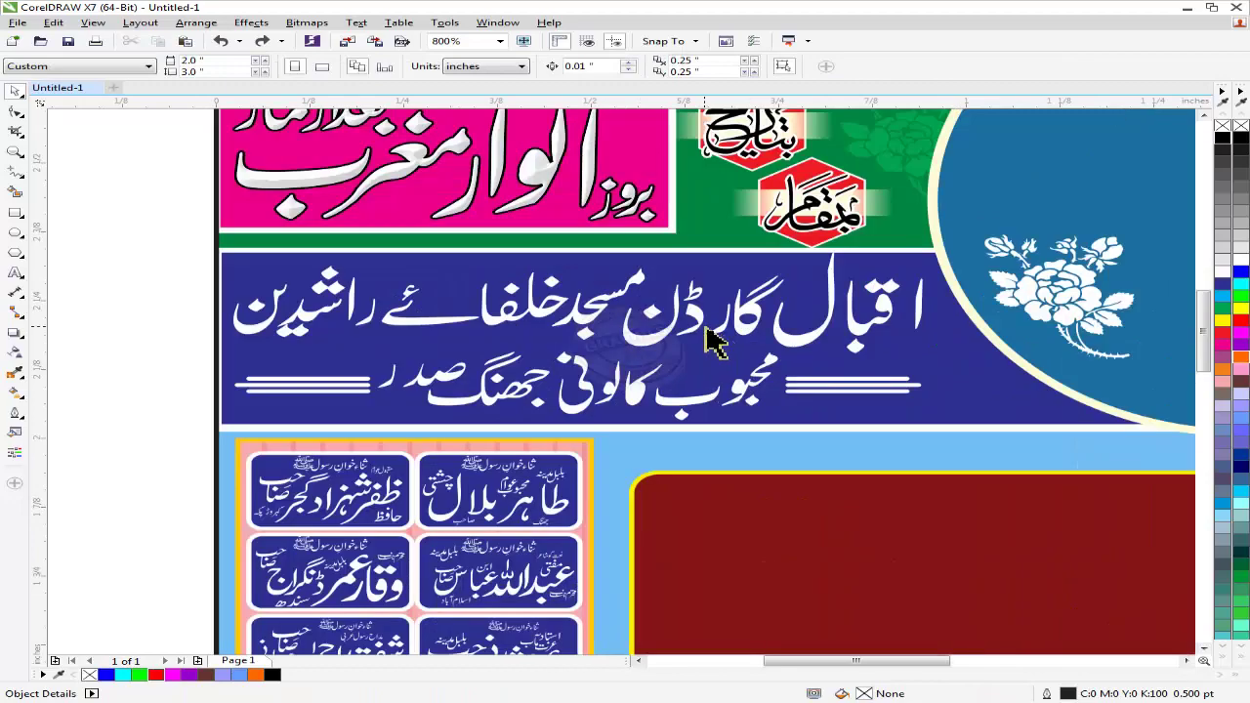
pyautogui.moveTo(705, 328); pyautogui.dragTo(714, 263)
pyautogui.moveTo(810, 387); pyautogui.dragTo(891, 361)
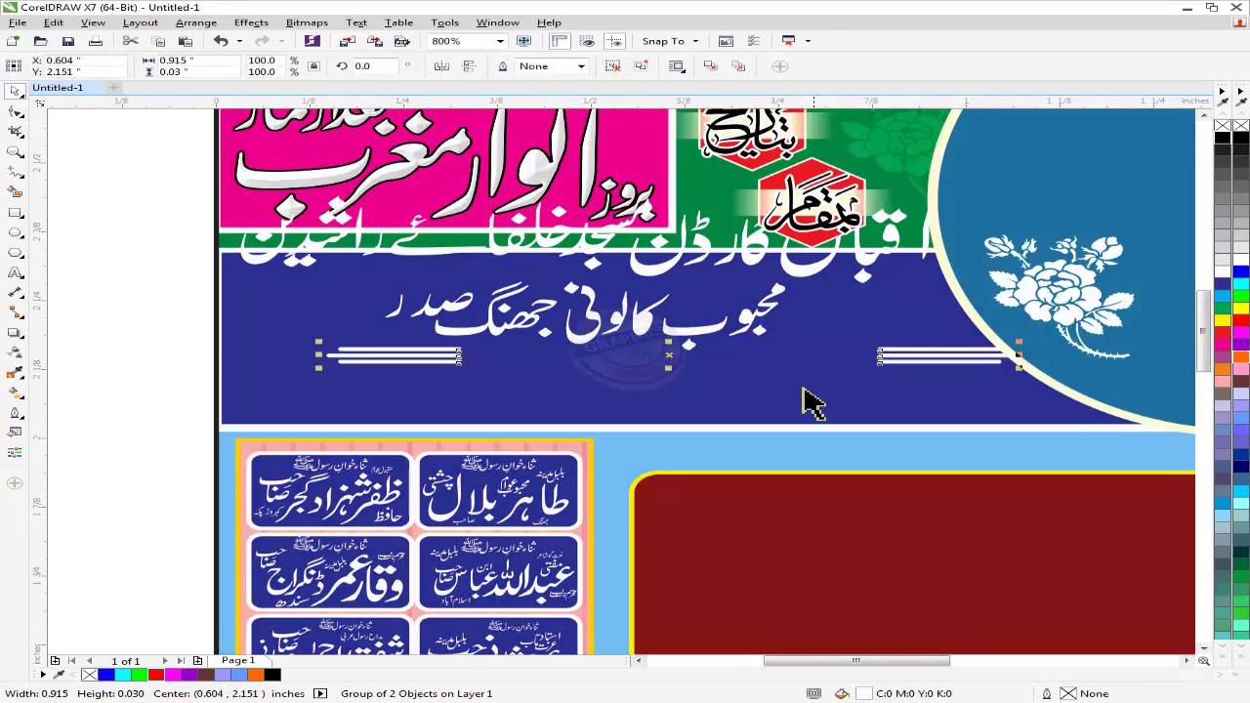
pyautogui.hotkey('ctrl', 'z')
pyautogui.hotkey('ctrl', 'z')
pyautogui.hotkey('ctrl', 'z')
pyautogui.scroll(-1, 747, 330)
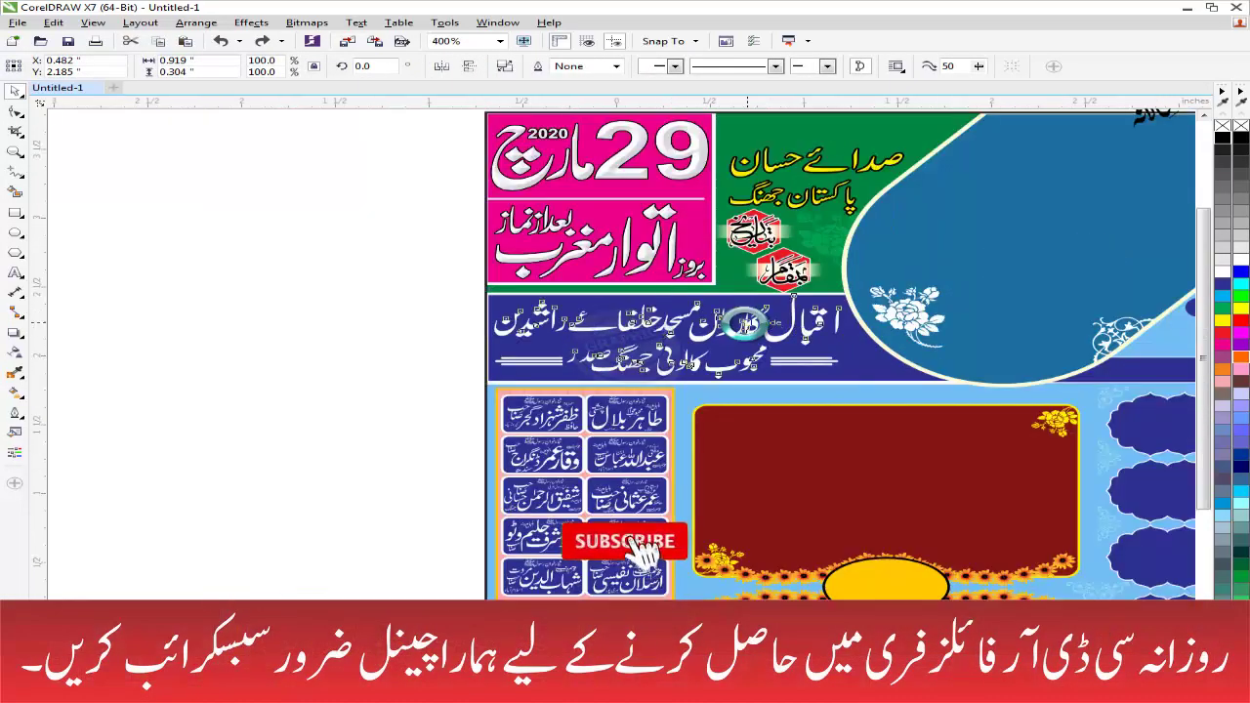
pyautogui.scroll(-1, 744, 324)
pyautogui.click(996, 363)
pyautogui.scroll(1, 848, 391)
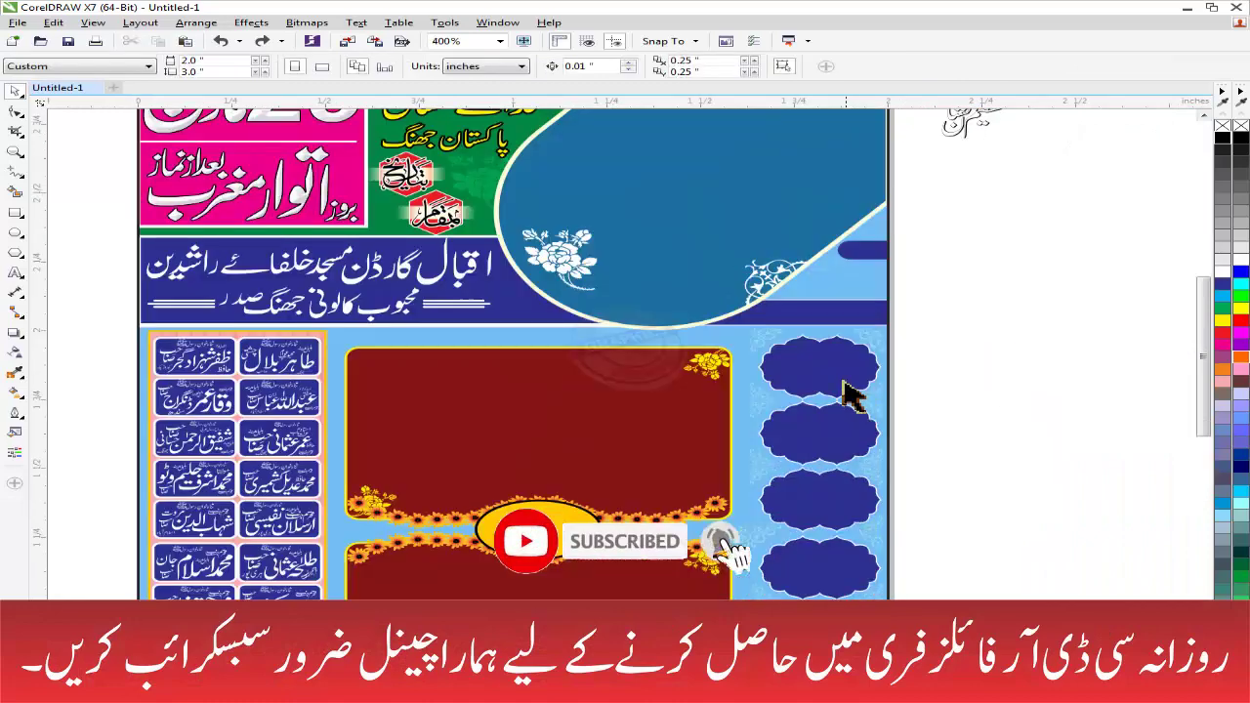
# - Drag the blue cloud shapes and the small red circle onto the blank canvas right of the poster
pyautogui.moveTo(848, 391); pyautogui.dragTo(1068, 374)
pyautogui.moveTo(861, 440); pyautogui.dragTo(1045, 445)
pyautogui.moveTo(859, 527); pyautogui.dragTo(872, 323)
pyautogui.moveTo(740, 382); pyautogui.dragTo(1029, 400)
pyautogui.moveTo(744, 421); pyautogui.dragTo(923, 442)
pyautogui.moveTo(730, 491); pyautogui.dragTo(863, 502)
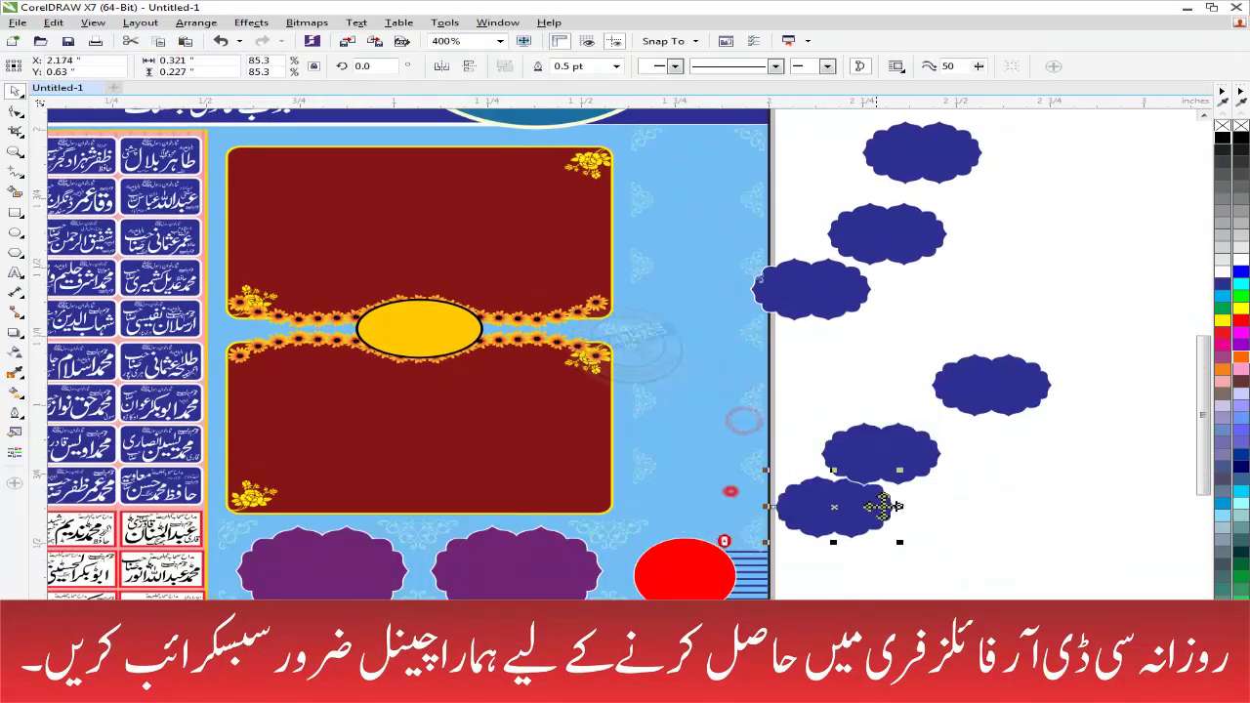
pyautogui.scroll(-2, 944, 479)
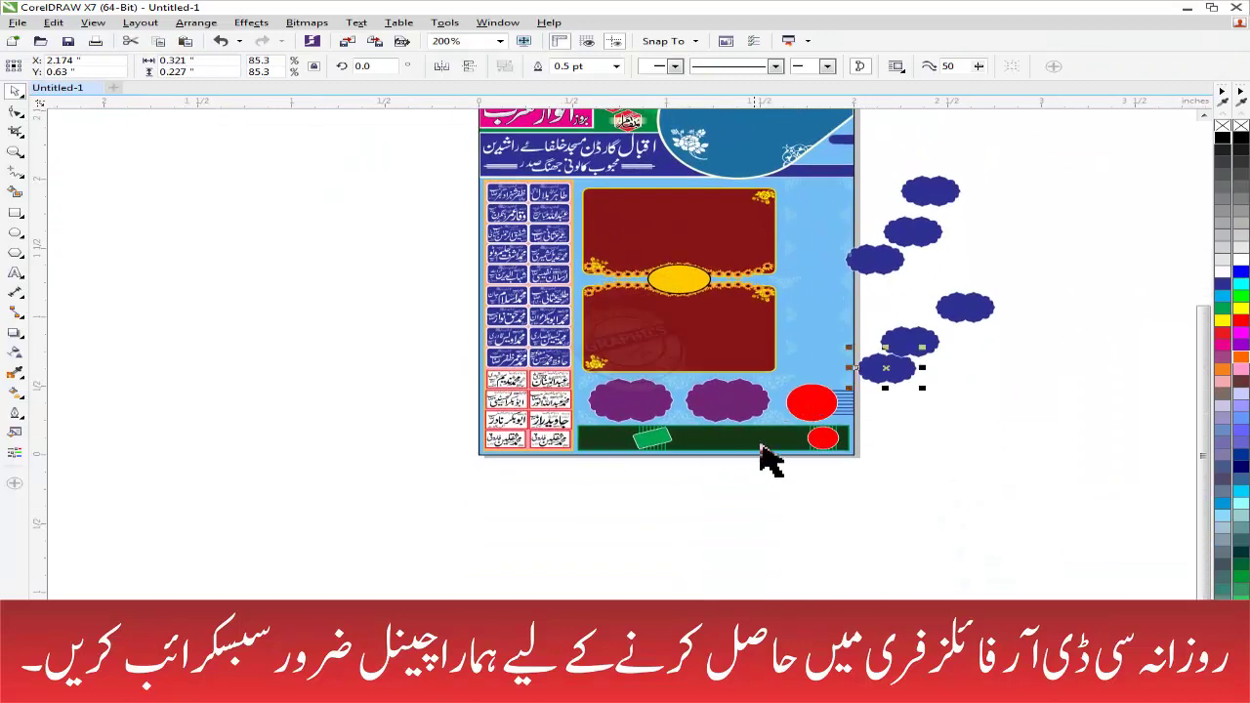
pyautogui.moveTo(823, 439); pyautogui.dragTo(938, 440)
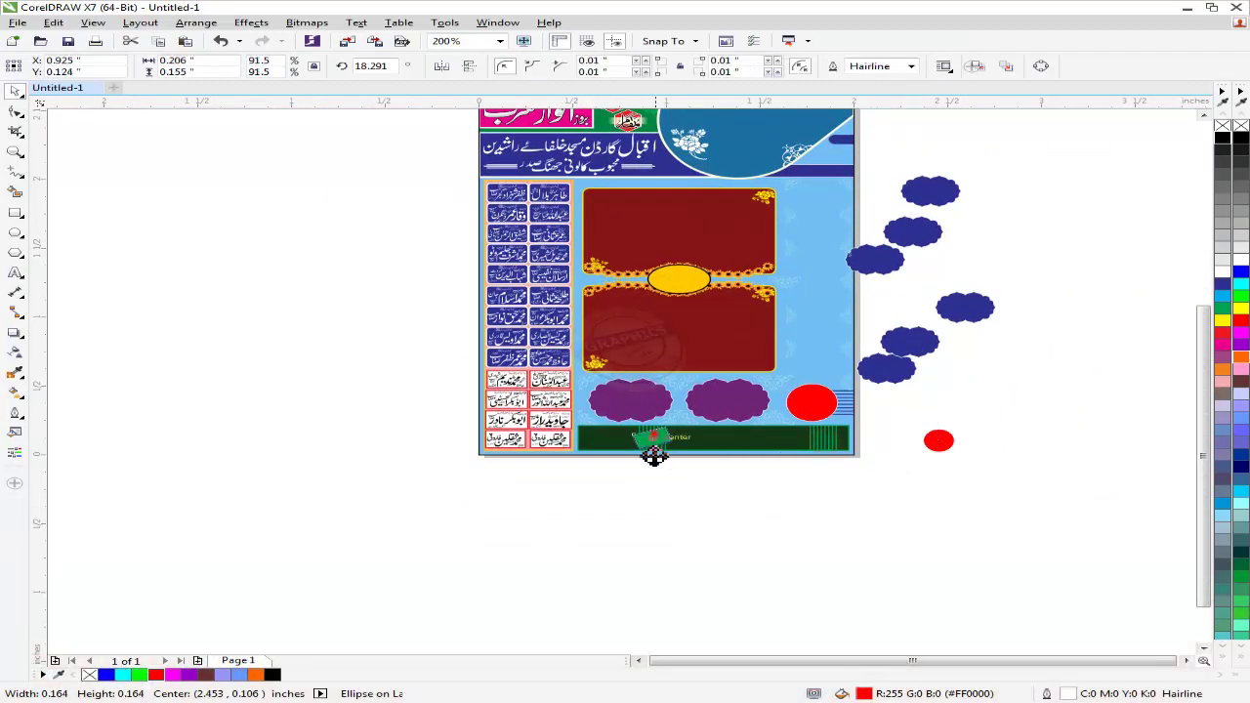
# - Move the green tag and edit the green bar's stripes, undoing the changes and exiting its contents
pyautogui.moveTo(646, 442); pyautogui.dragTo(649, 461)
pyautogui.scroll(4, 648, 449)
pyautogui.click(686, 414)
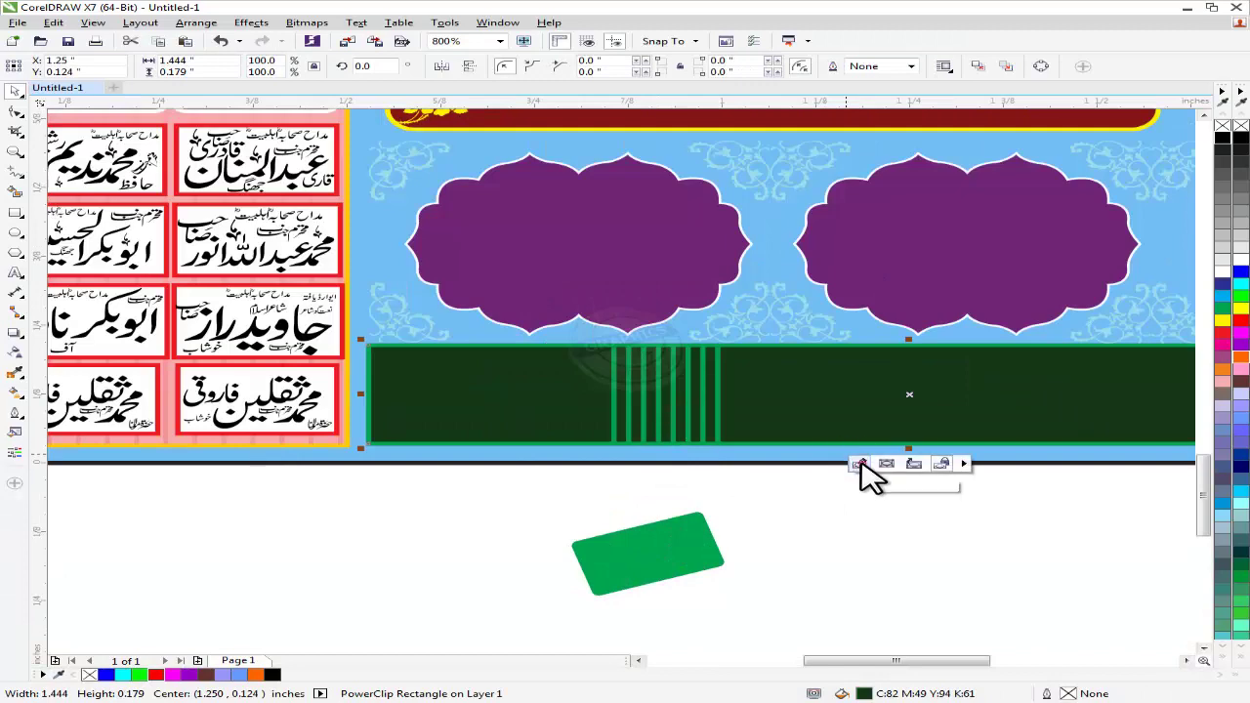
pyautogui.click(859, 464)
pyautogui.click(670, 407)
pyautogui.scroll(-2, 810, 433)
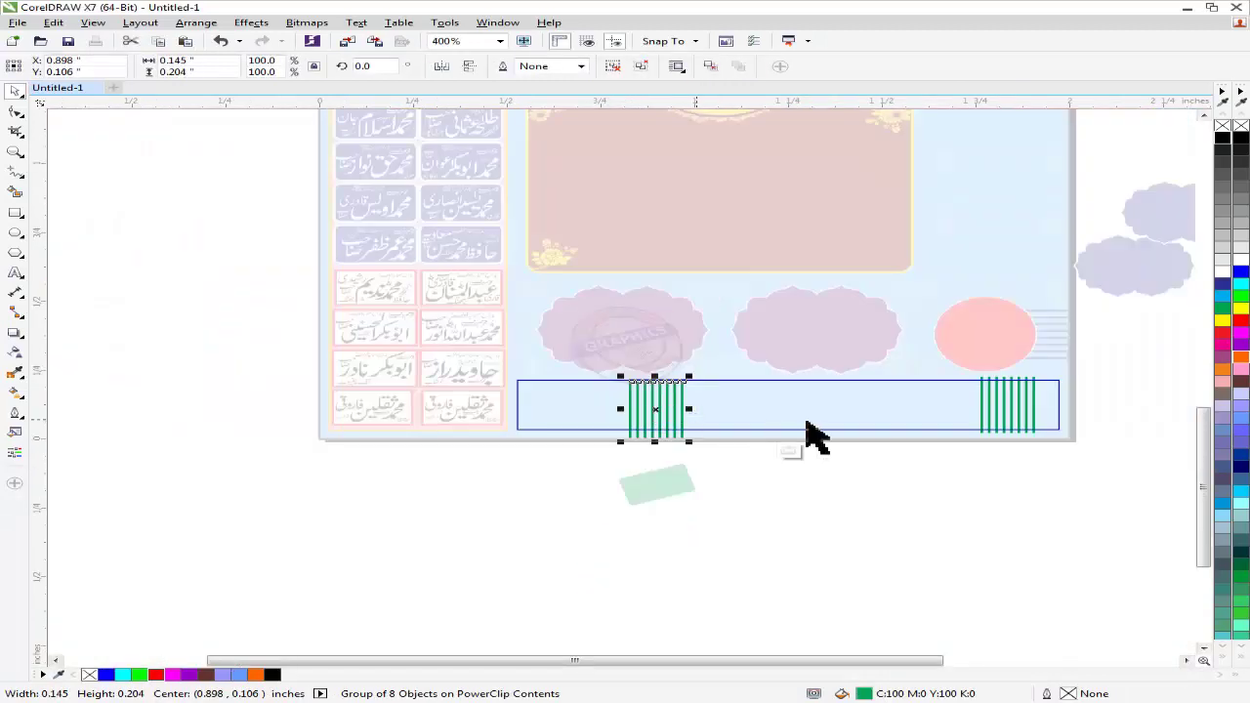
pyautogui.click(947, 481)
pyautogui.moveTo(1006, 414); pyautogui.dragTo(974, 430)
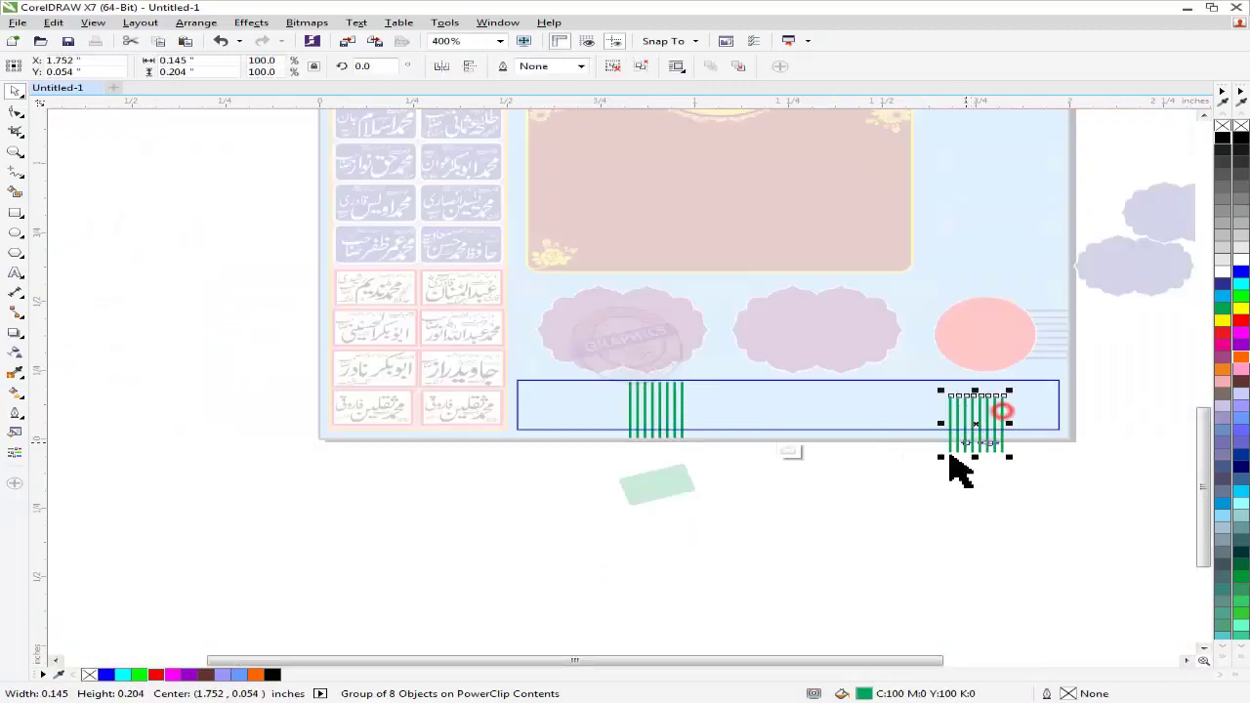
pyautogui.hotkey('ctrl', 'z')
pyautogui.hotkey('ctrl', 'z')
pyautogui.hotkey('ctrl', 'z')
pyautogui.click(759, 507)
pyautogui.hotkey('ctrl', 'z')
pyautogui.hotkey('ctrl', 'z')
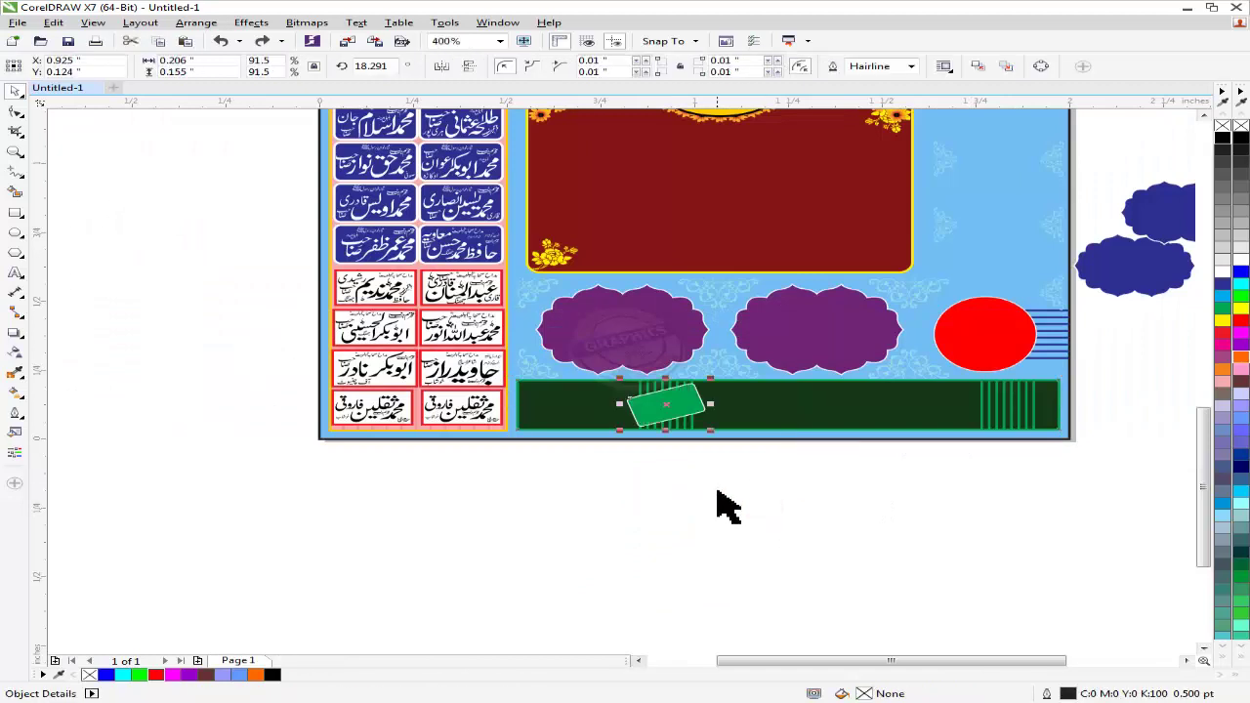
# - Drag the two purple scalloped shapes to just below the poster's bottom edge
pyautogui.moveTo(754, 459); pyautogui.dragTo(779, 506)
pyautogui.moveTo(853, 393); pyautogui.dragTo(899, 625)
pyautogui.click(940, 550)
# - Undo a stray striped-lines move and select the red-framed name boxes in the left column
pyautogui.moveTo(1029, 378); pyautogui.dragTo(908, 439)
pyautogui.moveTo(1051, 393); pyautogui.dragTo(1079, 406)
pyautogui.hotkey('ctrl', 'z')
pyautogui.moveTo(556, 431); pyautogui.dragTo(832, 525)
pyautogui.click(739, 488)
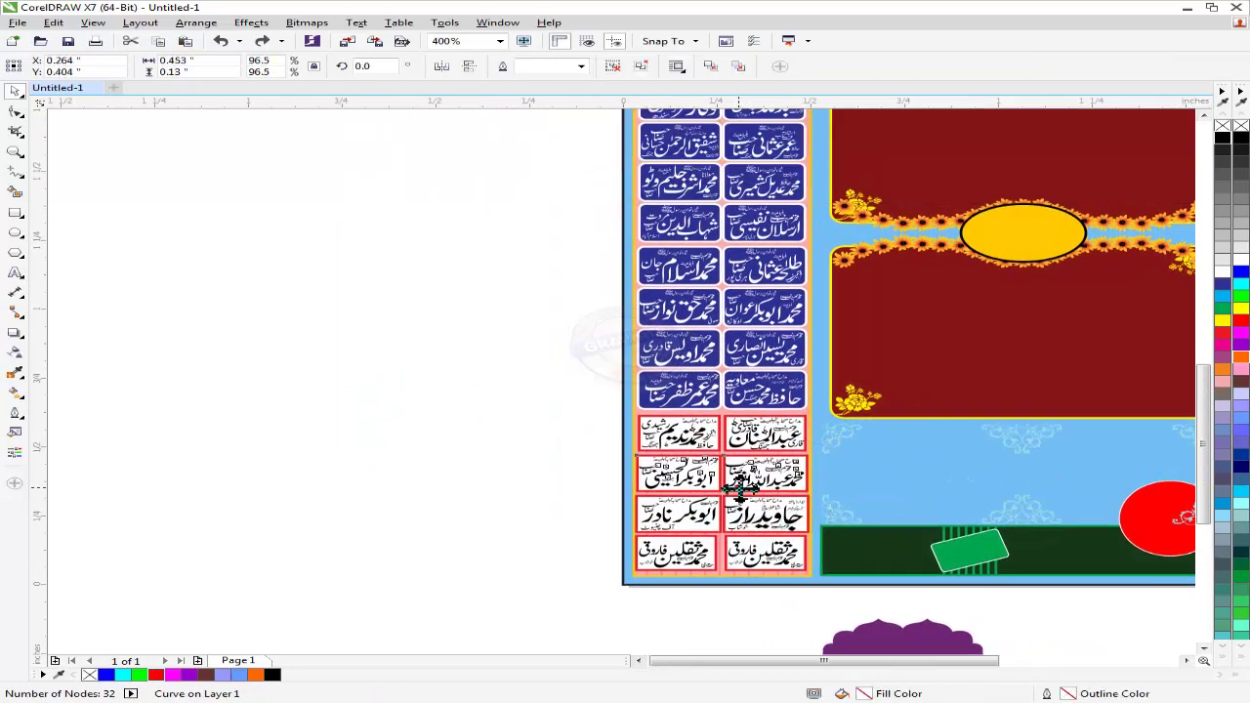
pyautogui.scroll(-2, 727, 457)
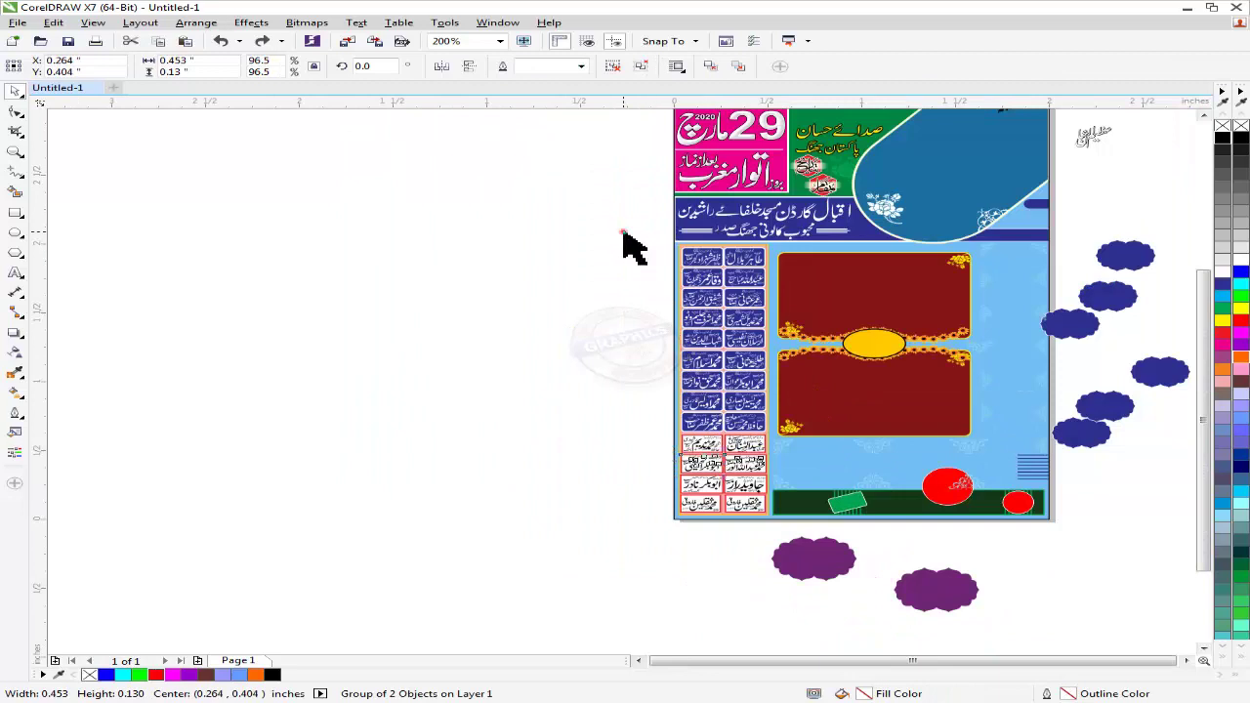
pyautogui.moveTo(784, 523); pyautogui.dragTo(785, 525)
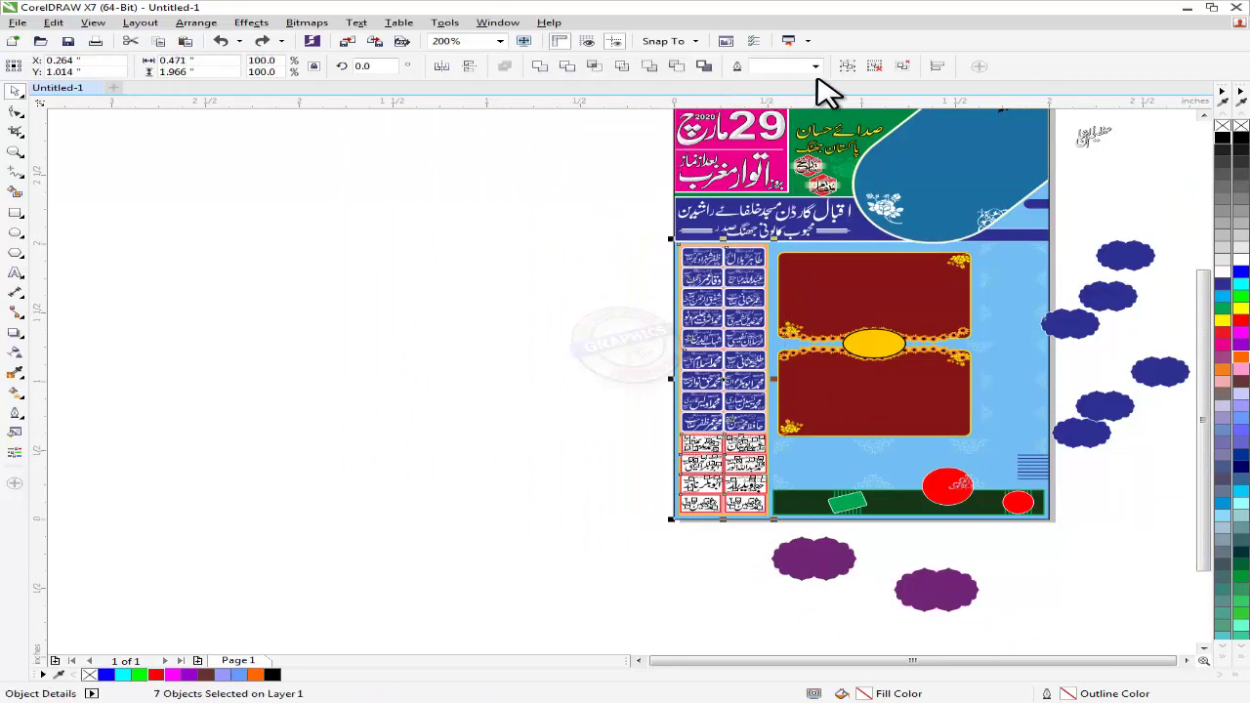
pyautogui.scroll(4, 742, 488)
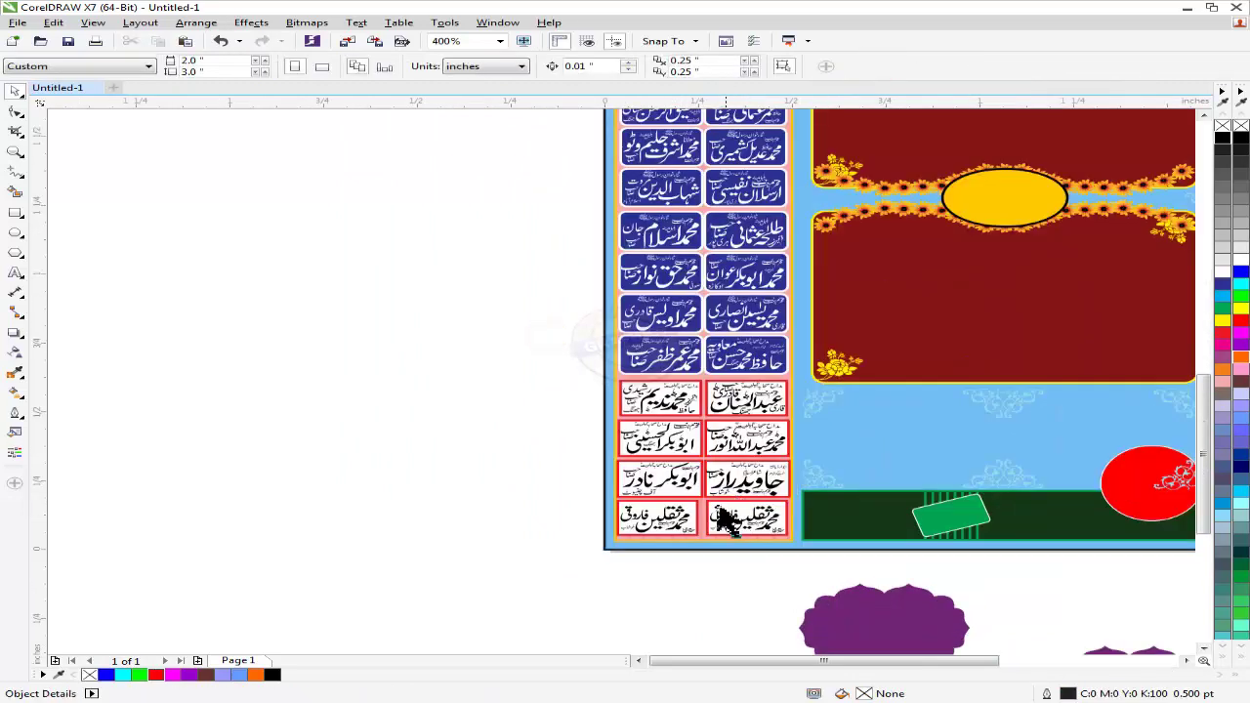
# - Move the red-framed name boxes and empty red frame off the poster to the left
pyautogui.moveTo(668, 511); pyautogui.dragTo(349, 452)
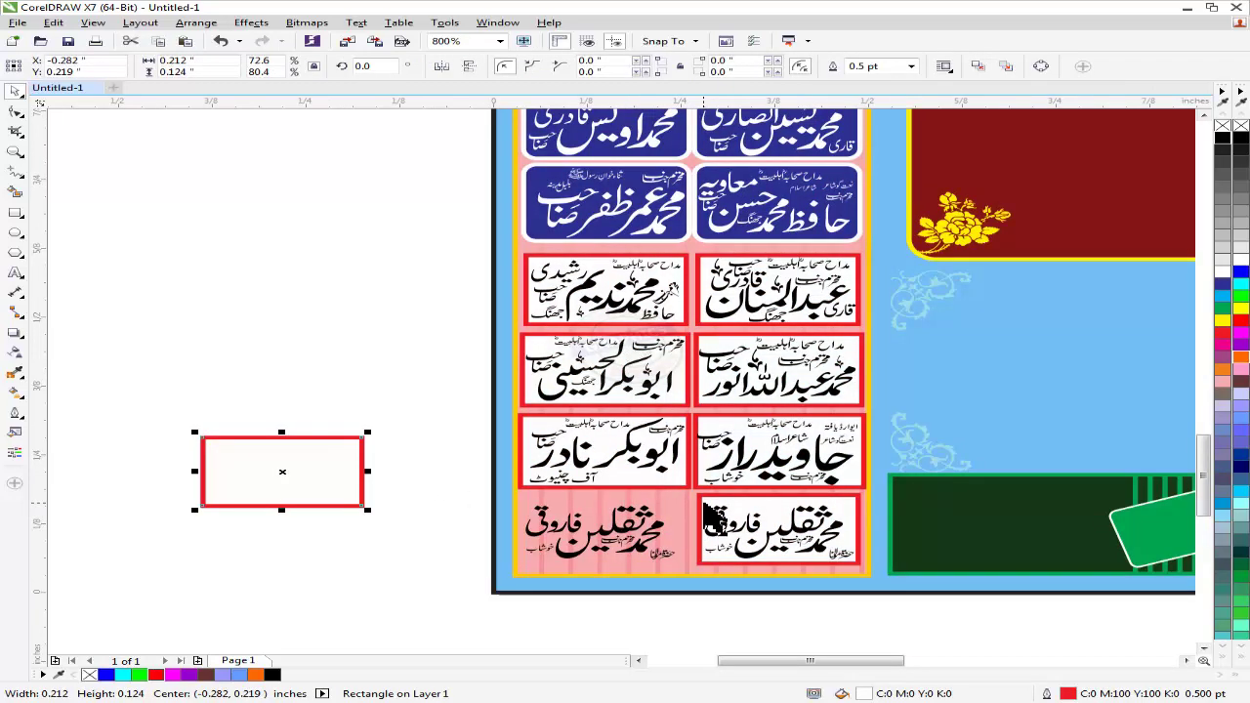
pyautogui.moveTo(703, 503); pyautogui.dragTo(314, 530)
pyautogui.moveTo(614, 491); pyautogui.dragTo(331, 589)
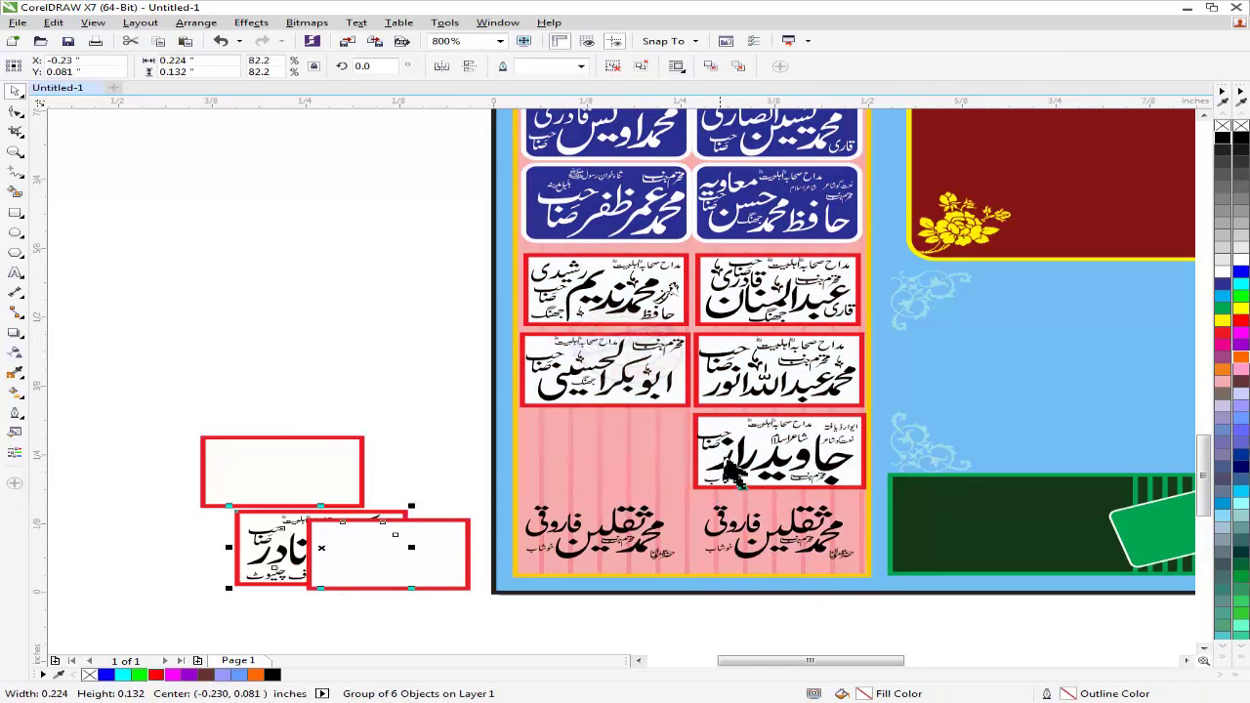
pyautogui.moveTo(726, 455); pyautogui.dragTo(537, 434)
pyautogui.scroll(-2, 615, 449)
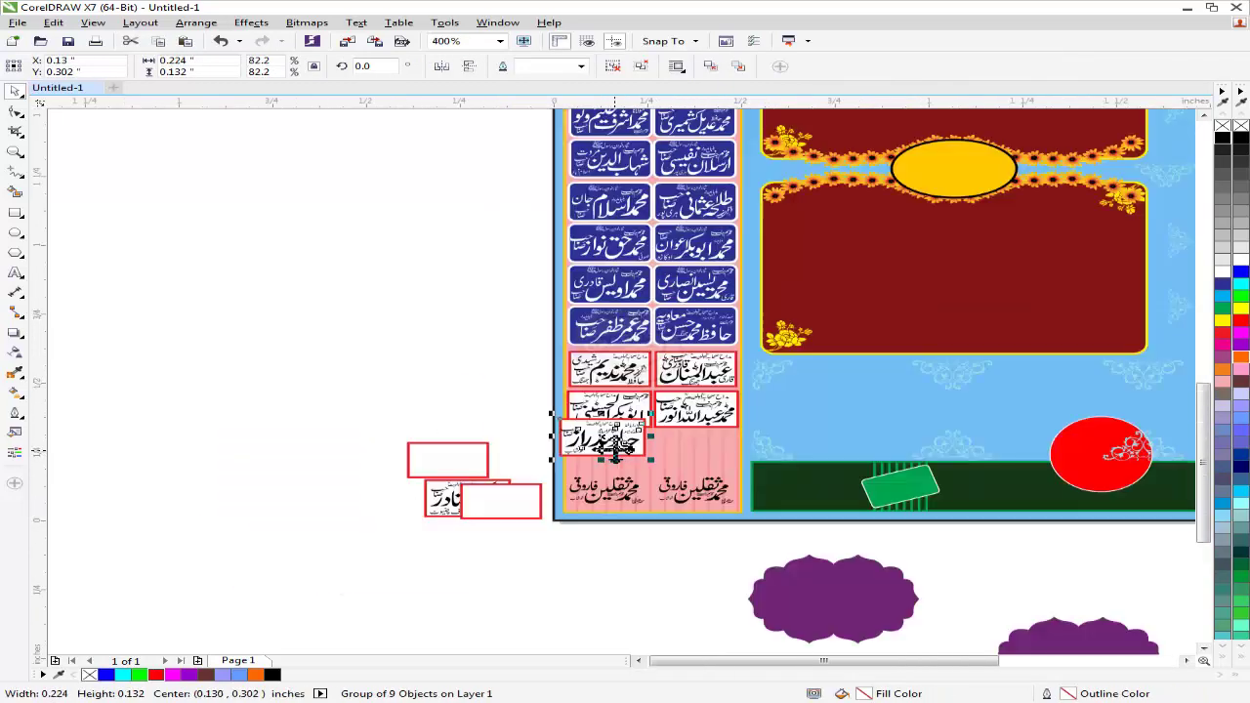
pyautogui.moveTo(660, 422); pyautogui.dragTo(489, 362)
pyautogui.moveTo(625, 395); pyautogui.dragTo(385, 264)
pyautogui.moveTo(727, 436); pyautogui.dragTo(396, 333)
# - Move the blue name-box groups off the poster and break the upper group apart
pyautogui.moveTo(661, 365); pyautogui.dragTo(809, 492)
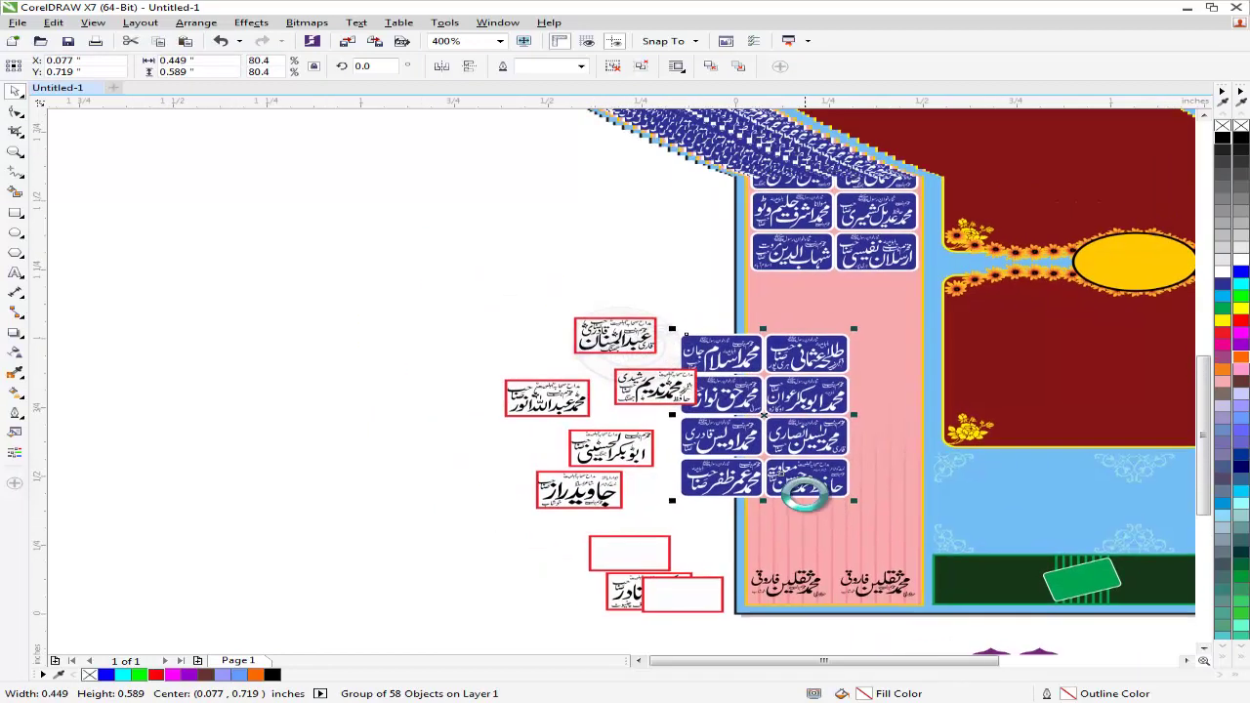
pyautogui.moveTo(750, 436); pyautogui.dragTo(389, 330)
pyautogui.moveTo(800, 183); pyautogui.dragTo(394, 193)
pyautogui.moveTo(524, 209); pyautogui.dragTo(475, 278)
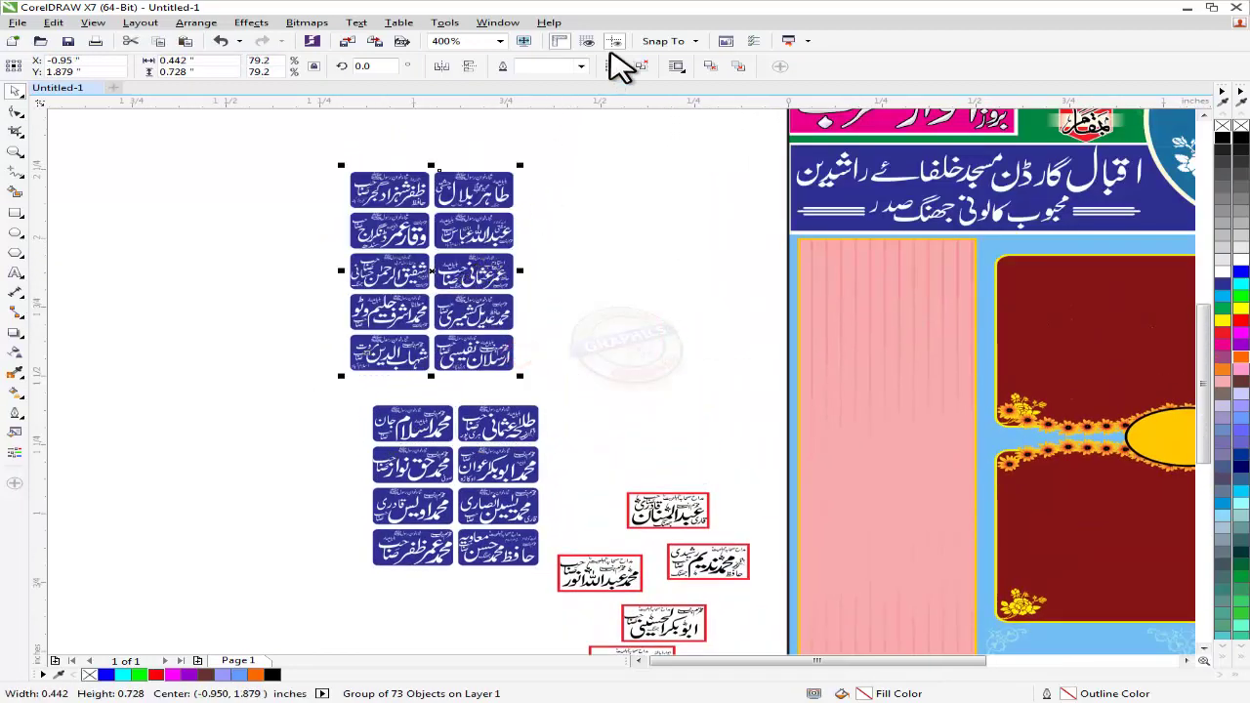
pyautogui.click(612, 65)
pyautogui.click(628, 238)
pyautogui.click(481, 411)
pyautogui.click(636, 182)
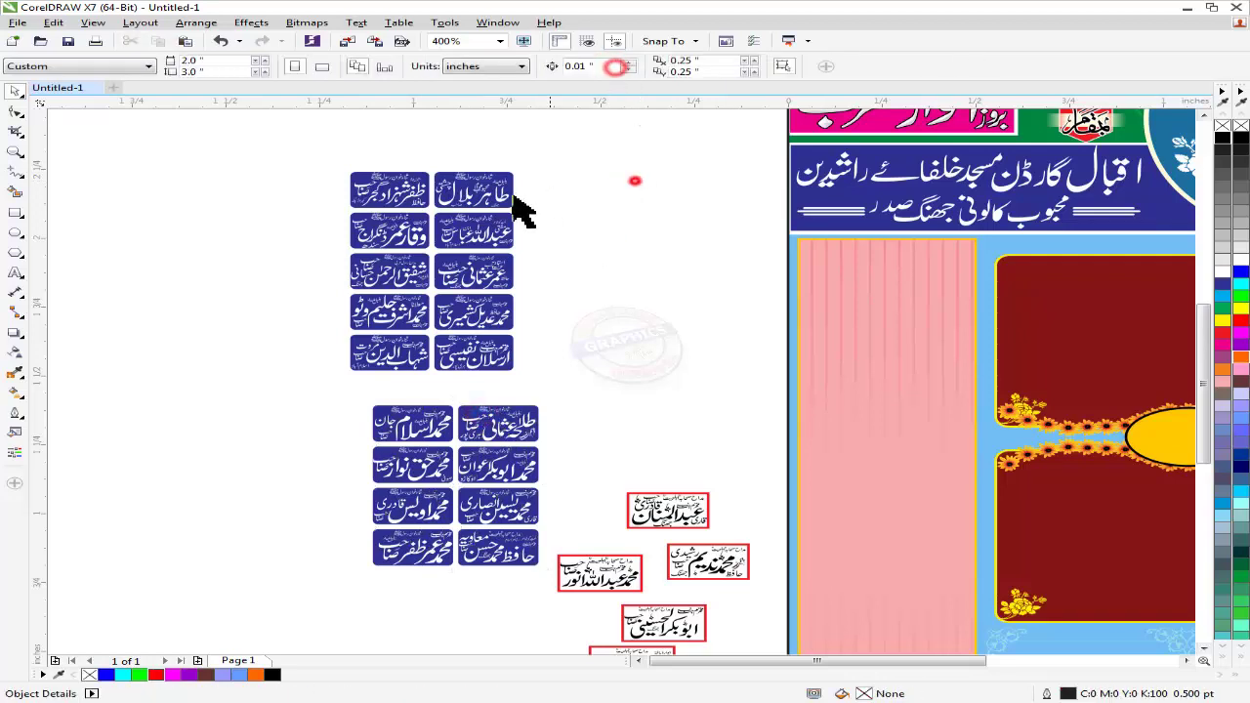
# - Spread the blue name boxes and backing rectangles into columns left of the page
pyautogui.moveTo(488, 198); pyautogui.dragTo(622, 173)
pyautogui.moveTo(473, 233); pyautogui.dragTo(489, 283)
pyautogui.moveTo(555, 330); pyautogui.dragTo(561, 328)
pyautogui.moveTo(462, 347); pyautogui.dragTo(564, 351)
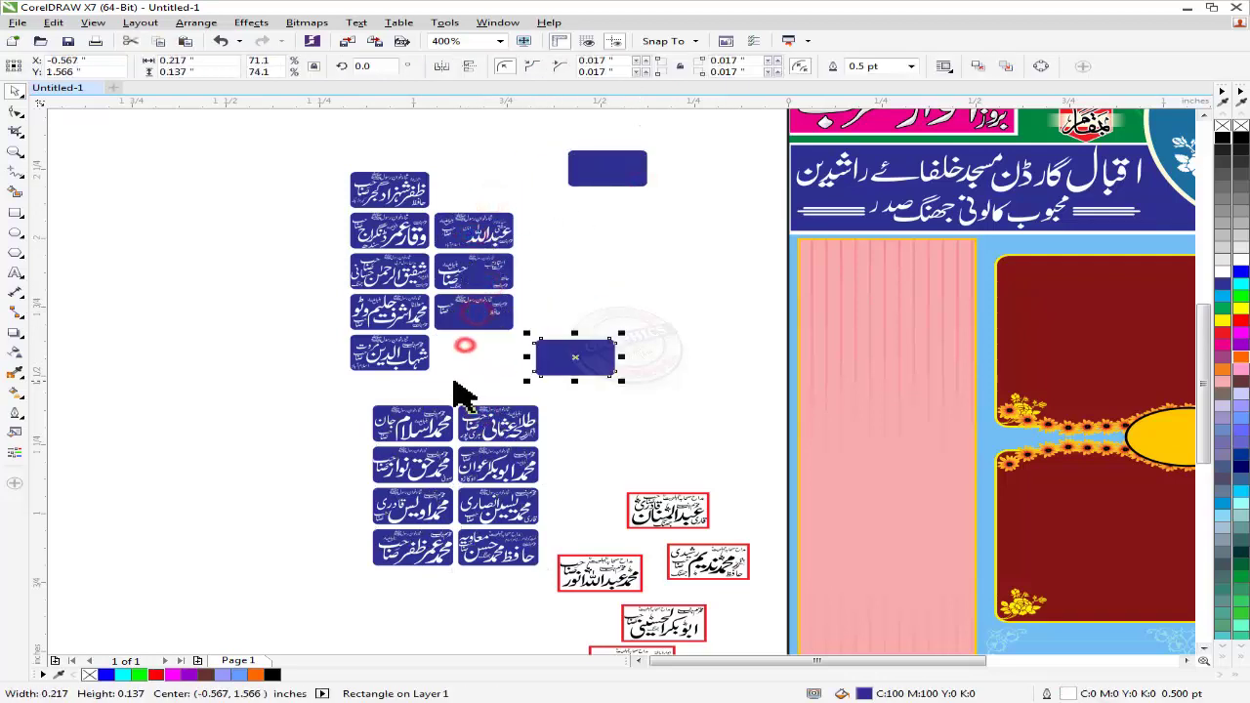
pyautogui.click(455, 381)
pyautogui.moveTo(414, 368); pyautogui.dragTo(475, 367)
pyautogui.moveTo(404, 306); pyautogui.dragTo(460, 304)
pyautogui.moveTo(391, 260); pyautogui.dragTo(296, 271)
pyautogui.moveTo(404, 234); pyautogui.dragTo(294, 234)
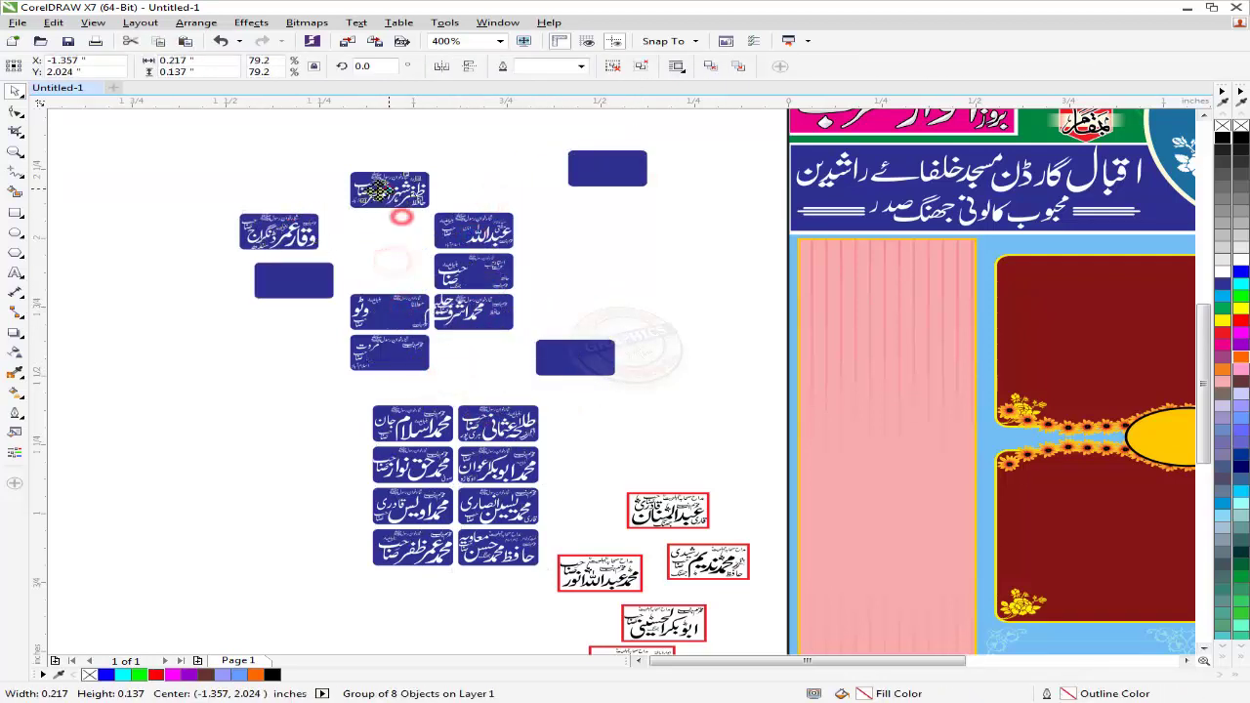
pyautogui.moveTo(396, 192); pyautogui.dragTo(290, 196)
pyautogui.moveTo(399, 315); pyautogui.dragTo(339, 315)
pyautogui.moveTo(387, 357); pyautogui.dragTo(326, 372)
# - Pull name texts from the lower blue boxes, then undo back to the neat name grid
pyautogui.moveTo(403, 428); pyautogui.dragTo(295, 450)
pyautogui.moveTo(407, 469); pyautogui.dragTo(323, 491)
pyautogui.moveTo(419, 509); pyautogui.dragTo(326, 543)
pyautogui.moveTo(463, 521); pyautogui.dragTo(389, 544)
pyautogui.click(427, 566)
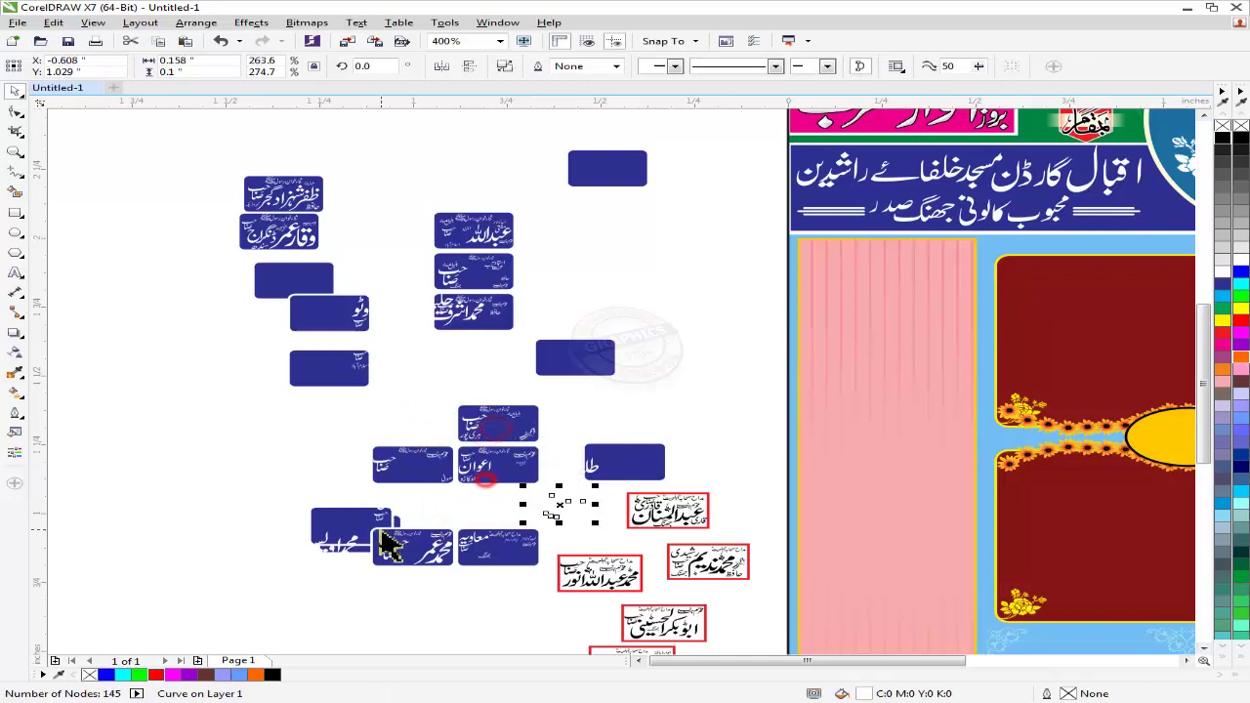
pyautogui.hotkey('ctrl', 'z')
pyautogui.hotkey('ctrl', 'z')
pyautogui.hotkey('ctrl', 'z')
pyautogui.hotkey('ctrl', 'z')
pyautogui.hotkey('ctrl', 'z')
pyautogui.hotkey('ctrl', 'z')
pyautogui.hotkey('ctrl', 'z')
pyautogui.hotkey('ctrl', 'z')
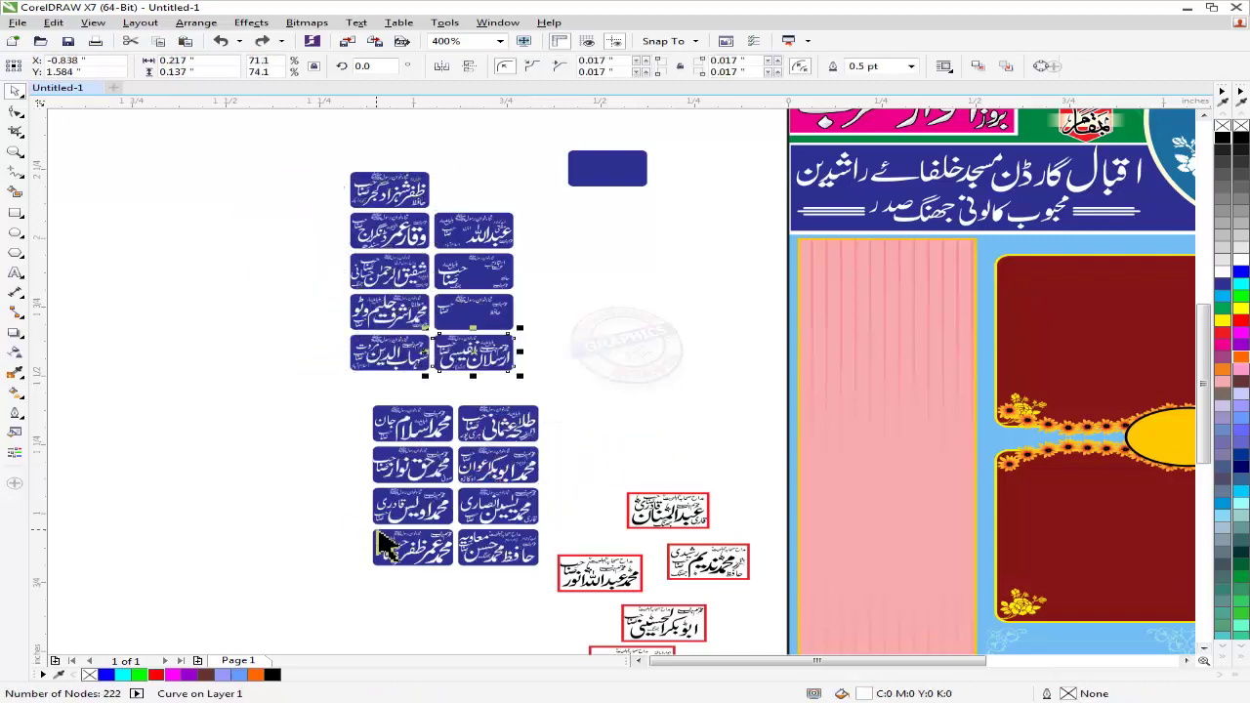
pyautogui.hotkey('ctrl', 'z')
pyautogui.hotkey('ctrl', 'z')
pyautogui.hotkey('ctrl', 'z')
pyautogui.hotkey('ctrl', 'z')
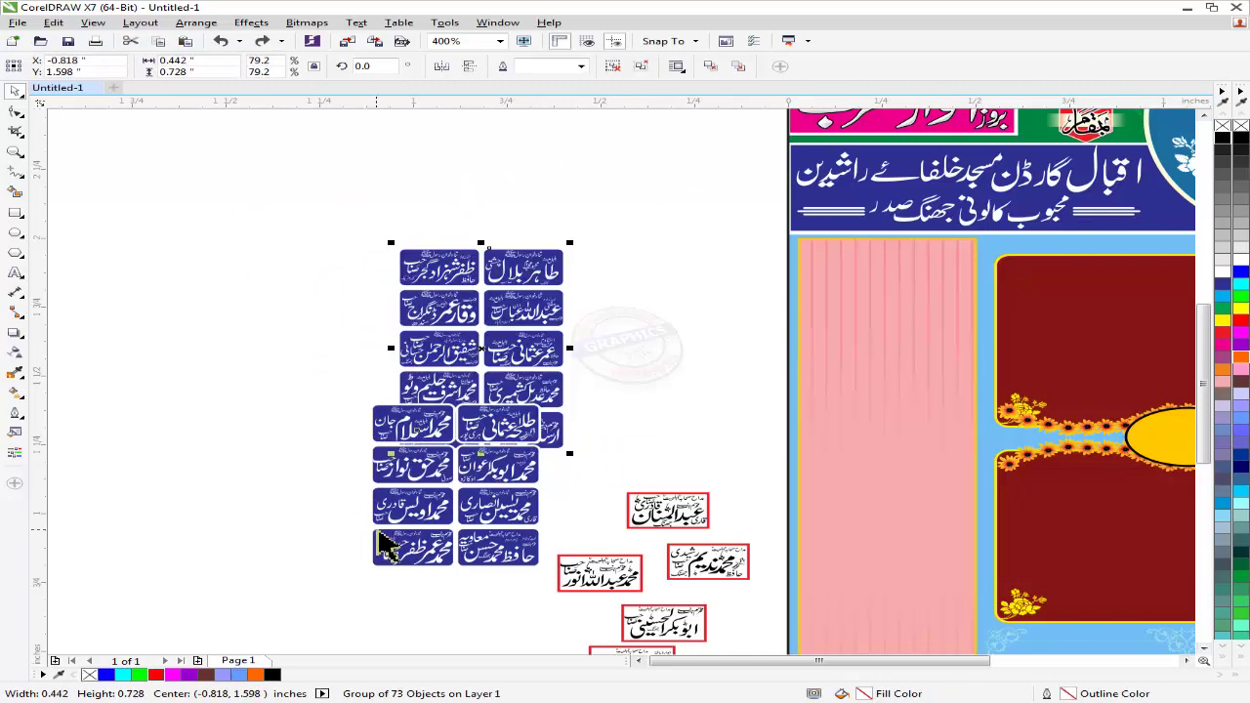
pyautogui.moveTo(761, 412); pyautogui.dragTo(512, 326)
# - Move the pink column panel off and back into place, then enter Edit PowerClip
pyautogui.click(576, 341)
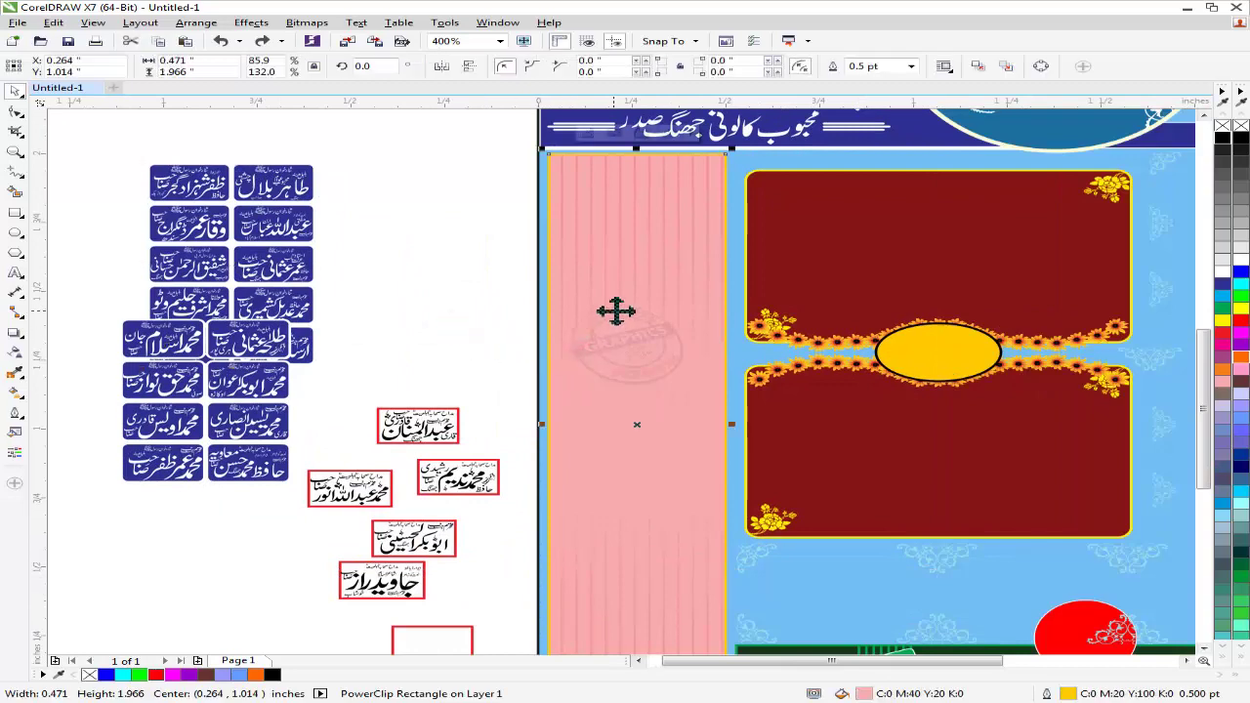
pyautogui.moveTo(616, 311); pyautogui.dragTo(418, 312)
pyautogui.moveTo(410, 361); pyautogui.dragTo(619, 270)
pyautogui.rightClick(615, 249)
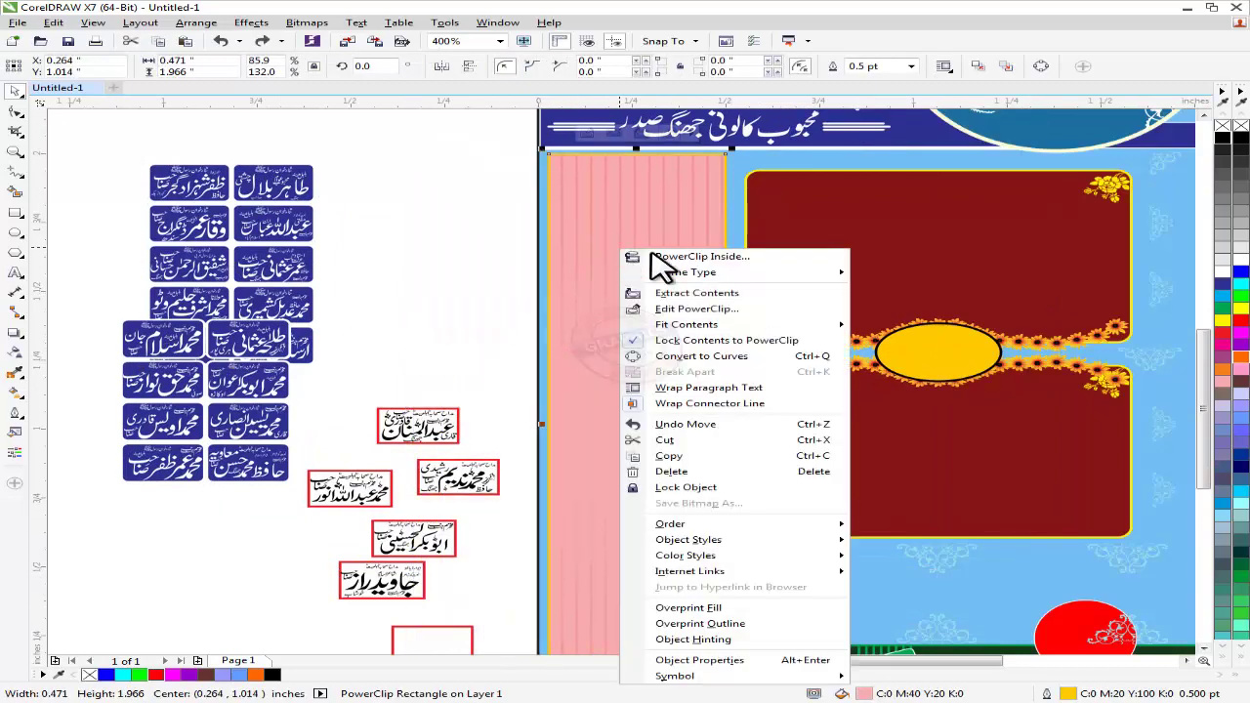
pyautogui.click(664, 306)
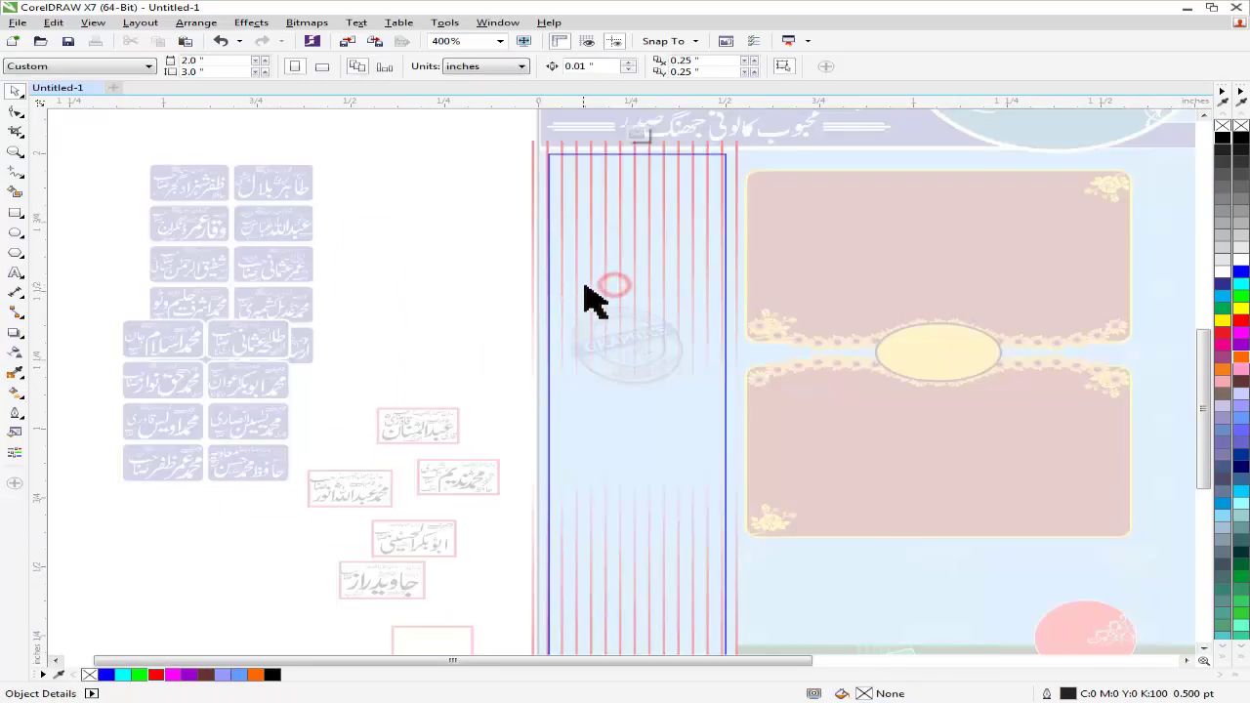
# - Shift the stripes inside the PowerClip, undo to restore them, and finish editing
pyautogui.moveTo(591, 290); pyautogui.dragTo(476, 289)
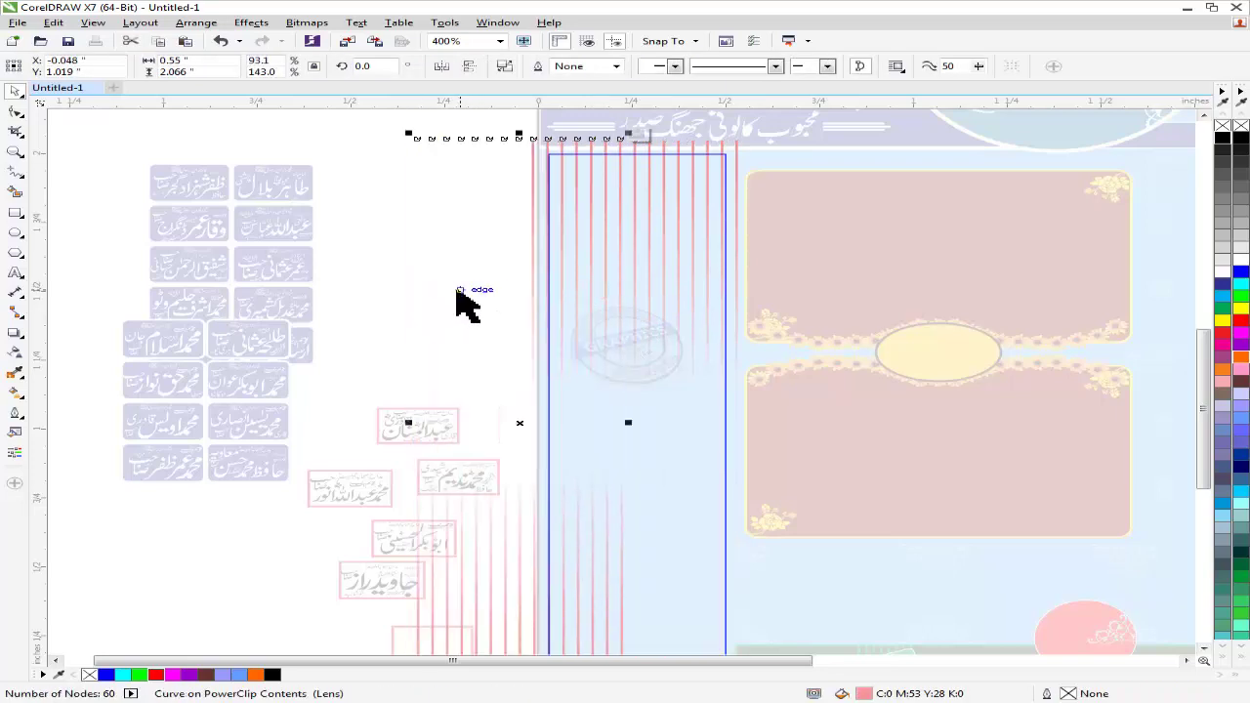
pyautogui.press('g')
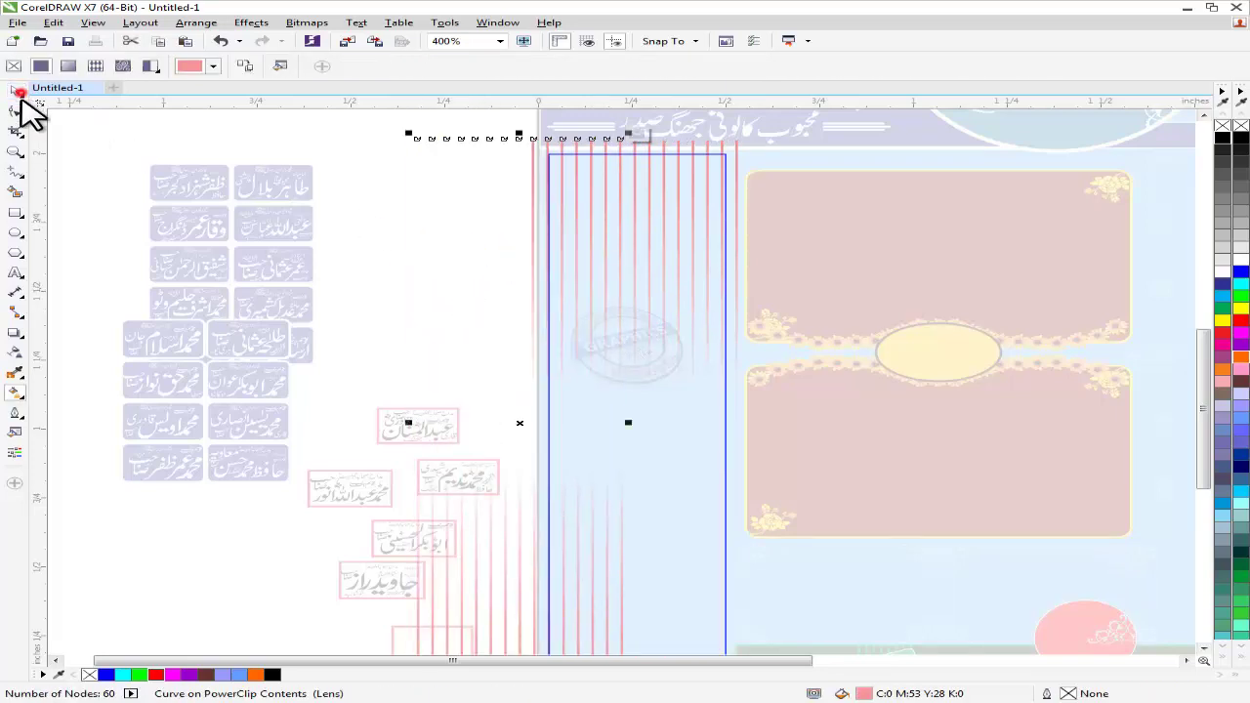
pyautogui.click(18, 92)
pyautogui.scroll(-1, 455, 204)
pyautogui.click(478, 213)
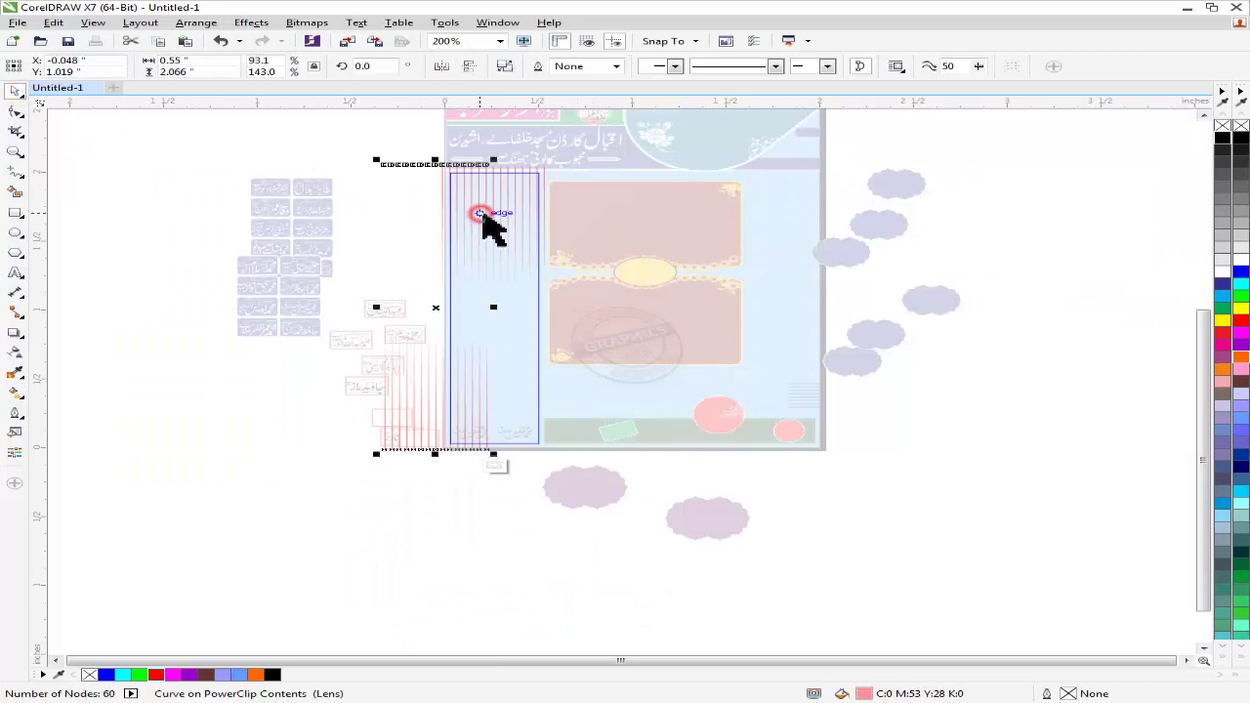
pyautogui.hotkey('ctrl', 'z')
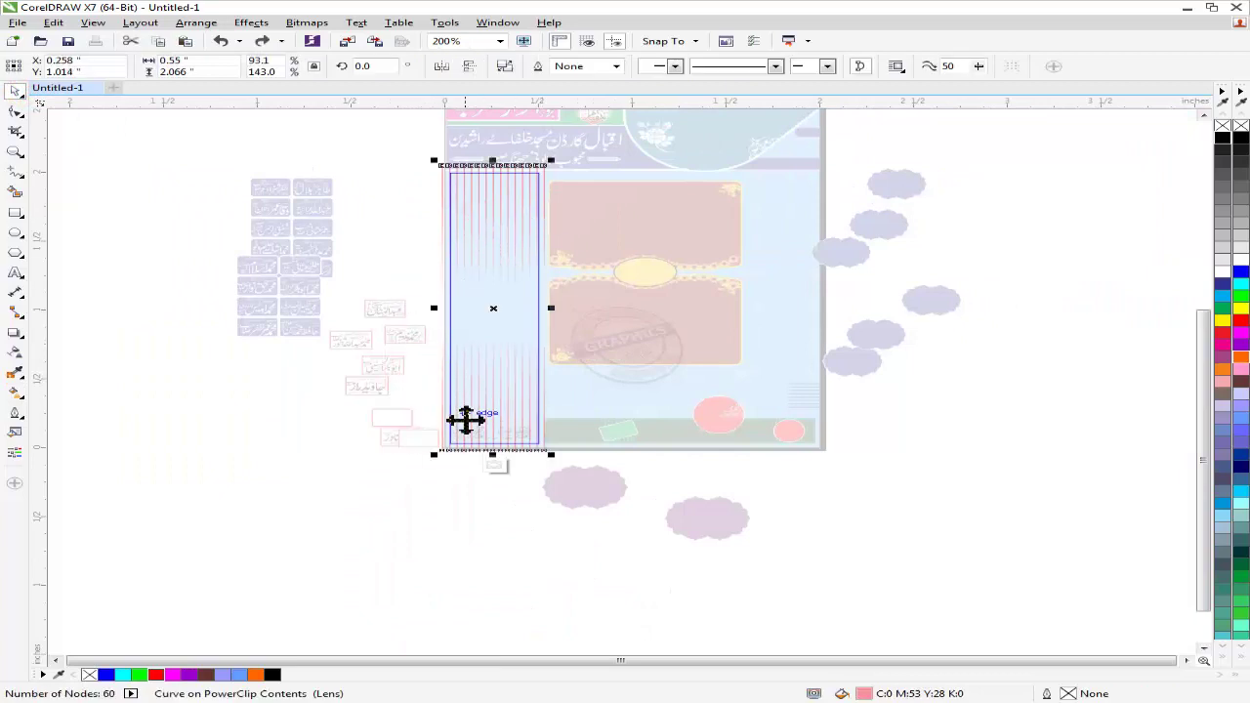
pyautogui.click(491, 465)
pyautogui.click(402, 497)
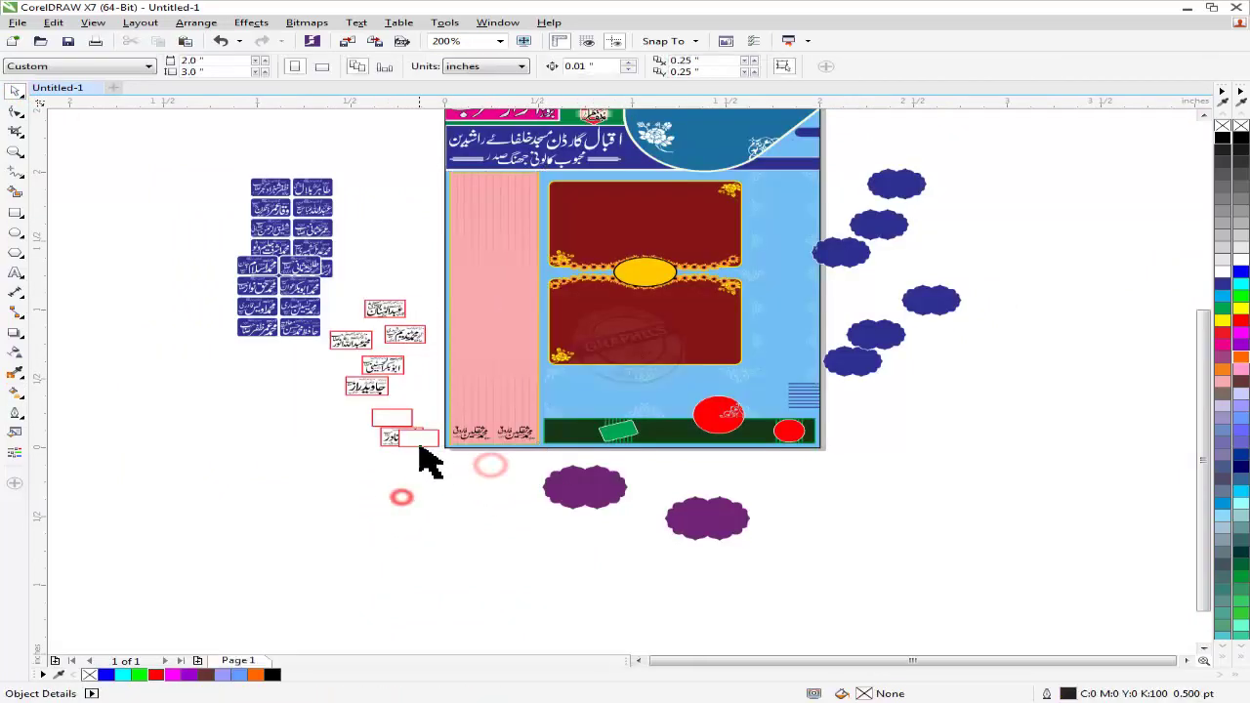
pyautogui.scroll(1, 421, 451)
pyautogui.scroll(-1, 439, 544)
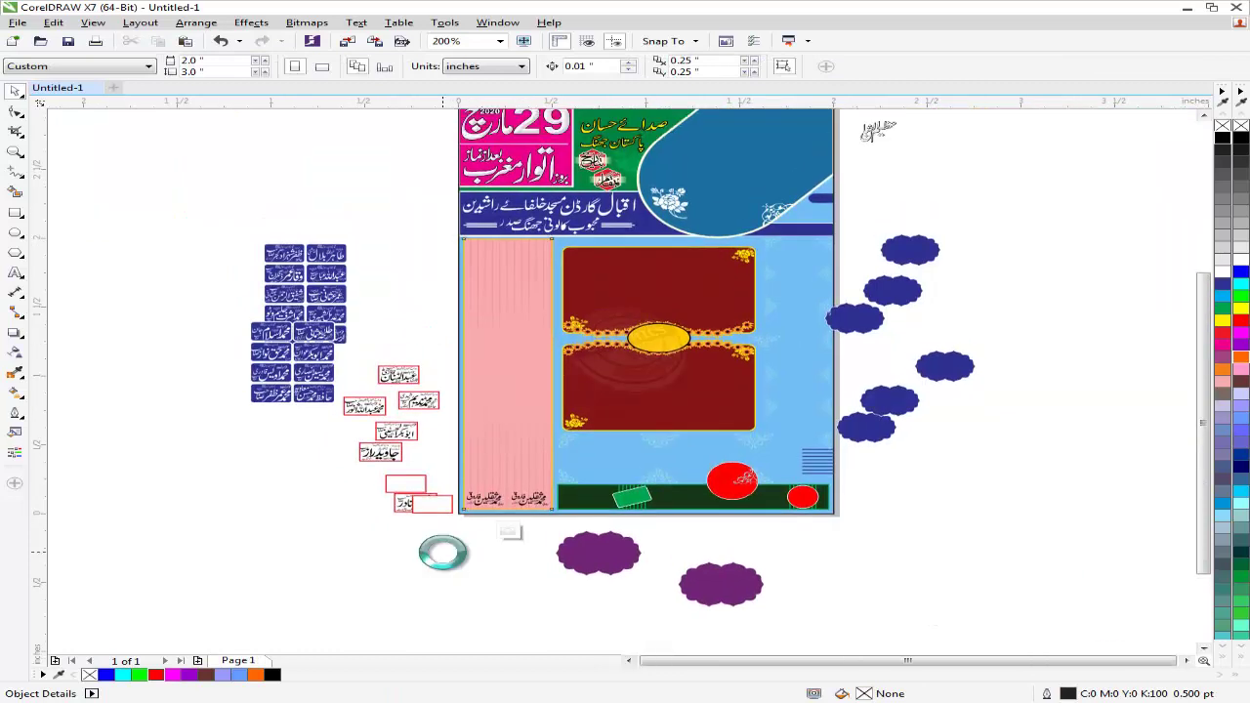
# - Return the blue and red-bordered name tiles to the pink panel and fit all objects in view
pyautogui.hotkey('ctrl', 'z')
pyautogui.hotkey('ctrl', 'z')
pyautogui.hotkey('ctrl', 'z')
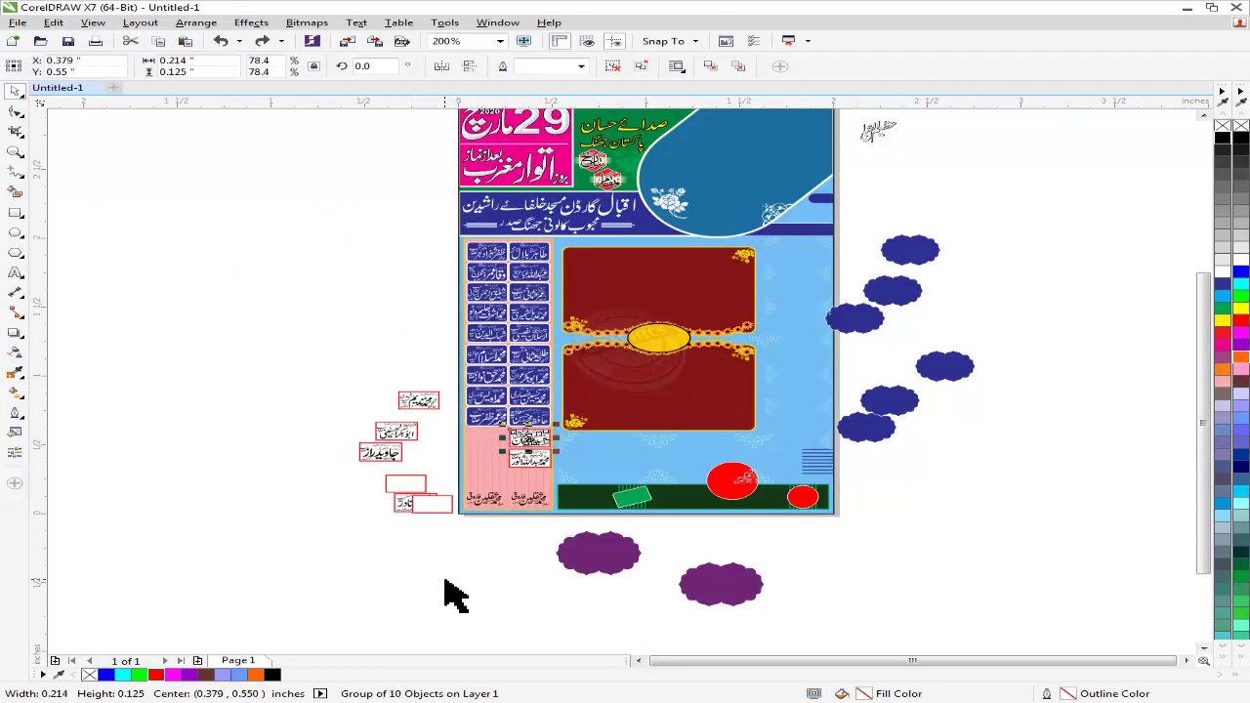
pyautogui.hotkey('ctrl', 'z')
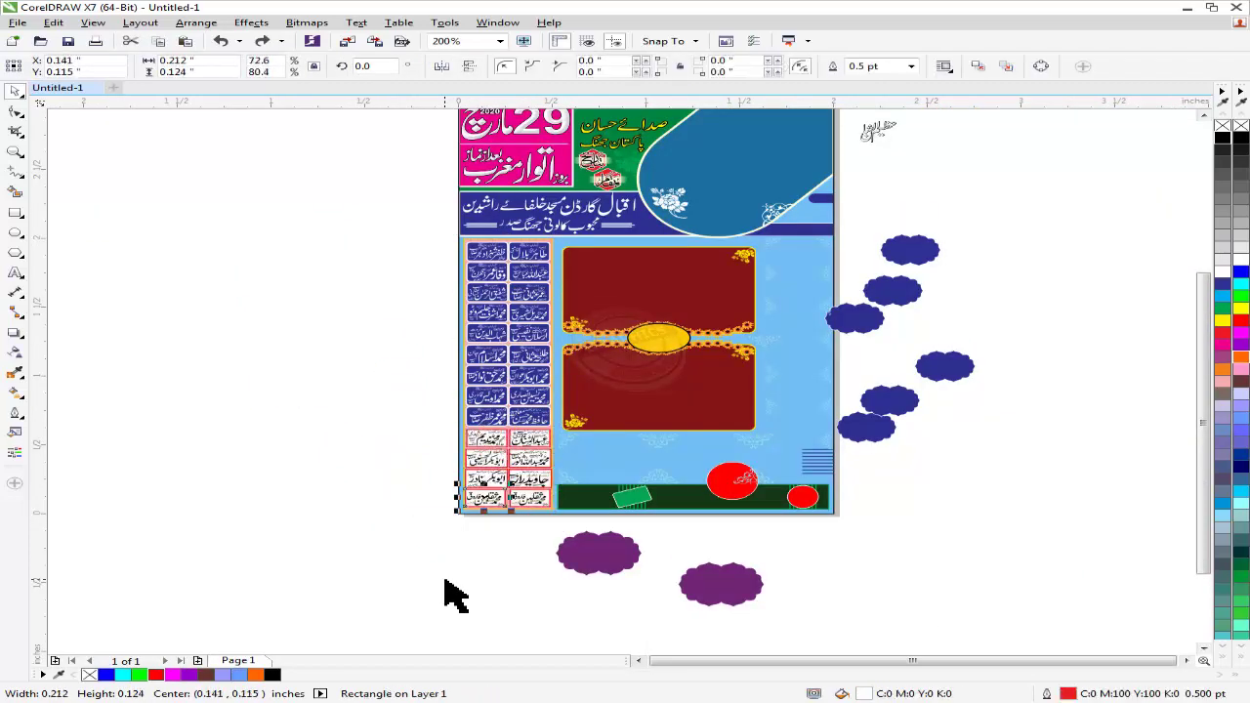
pyautogui.hotkey('ctrl', 'z')
pyautogui.click(396, 559)
pyautogui.press('F4')
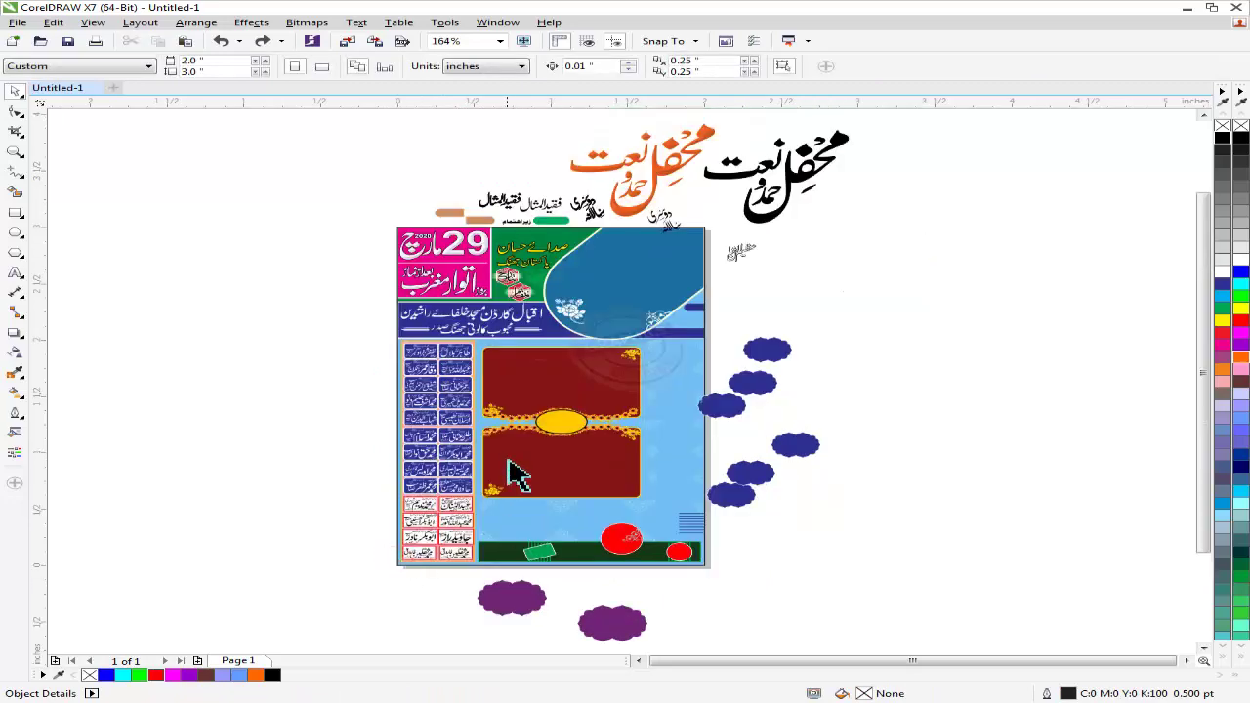
pyautogui.scroll(2, 547, 269)
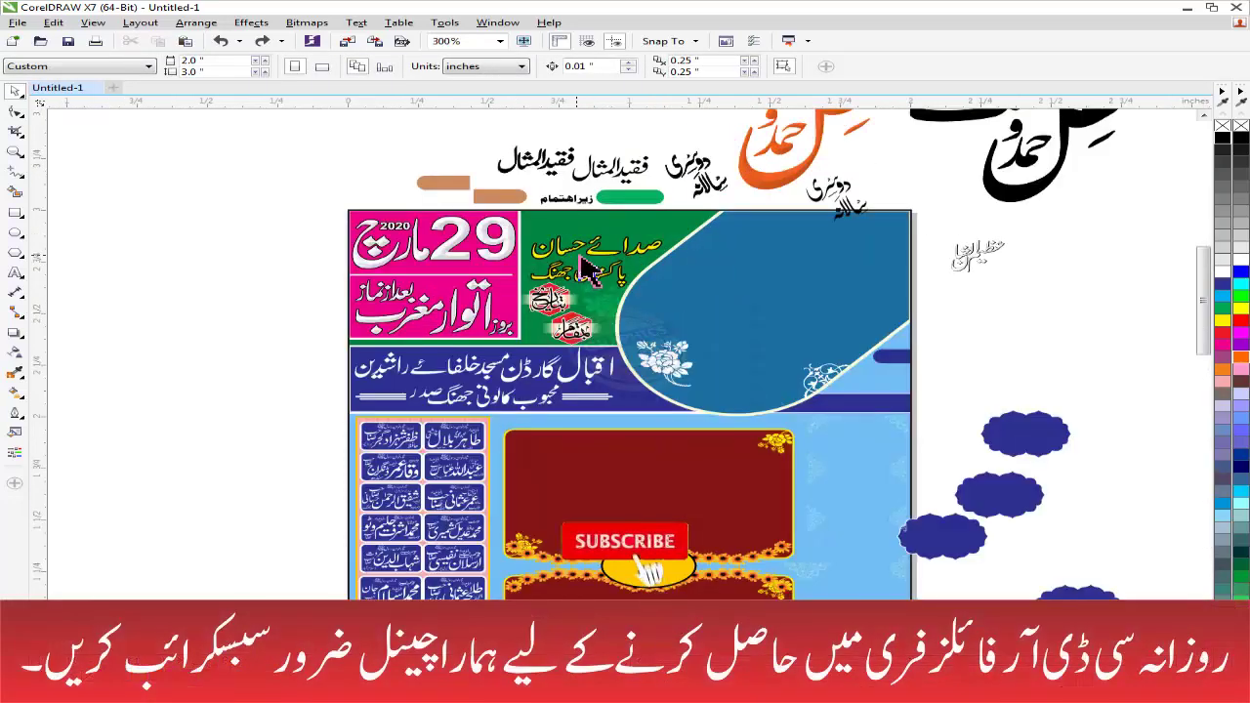
pyautogui.scroll(4, 586, 268)
# - Test-move the Urdu lines and hexagon lettering, undoing so the تاریخ and مقام badges stay intact
pyautogui.click(716, 244)
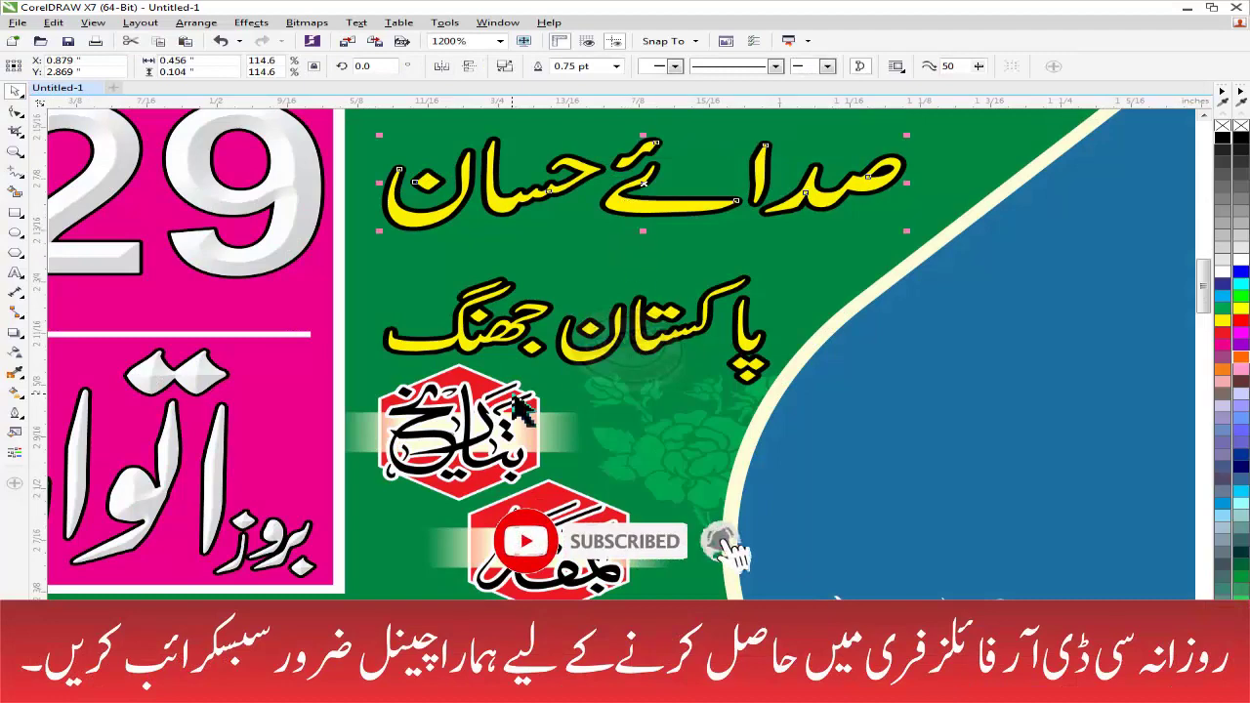
pyautogui.moveTo(597, 359); pyautogui.dragTo(611, 297)
pyautogui.moveTo(519, 396); pyautogui.dragTo(555, 299)
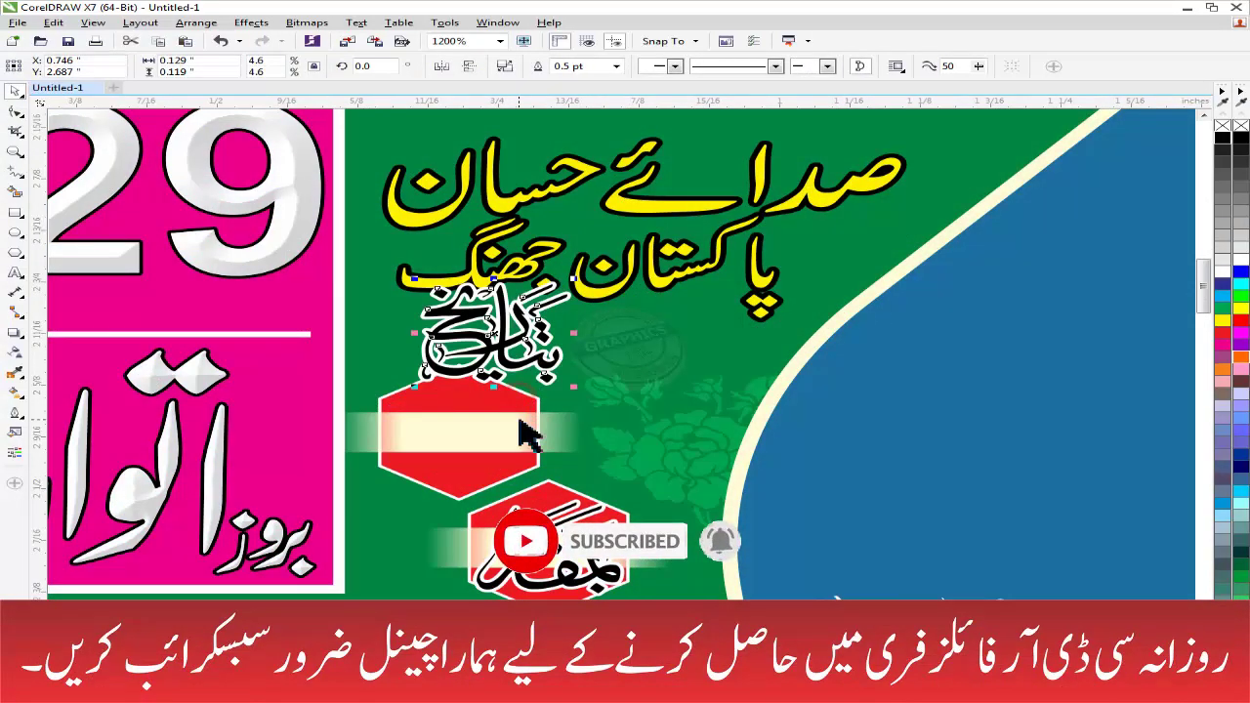
pyautogui.moveTo(478, 433); pyautogui.dragTo(554, 372)
pyautogui.hotkey('ctrl', 'z')
pyautogui.moveTo(541, 537); pyautogui.dragTo(541, 451)
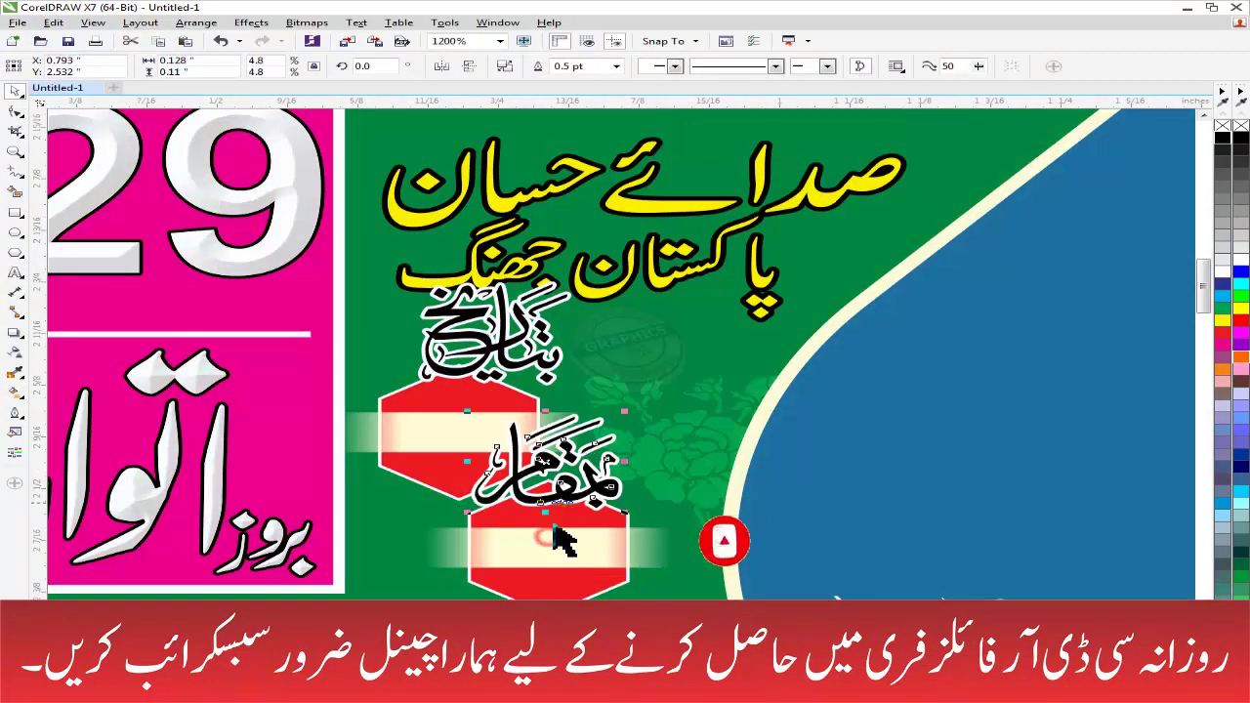
pyautogui.hotkey('ctrl', 'z')
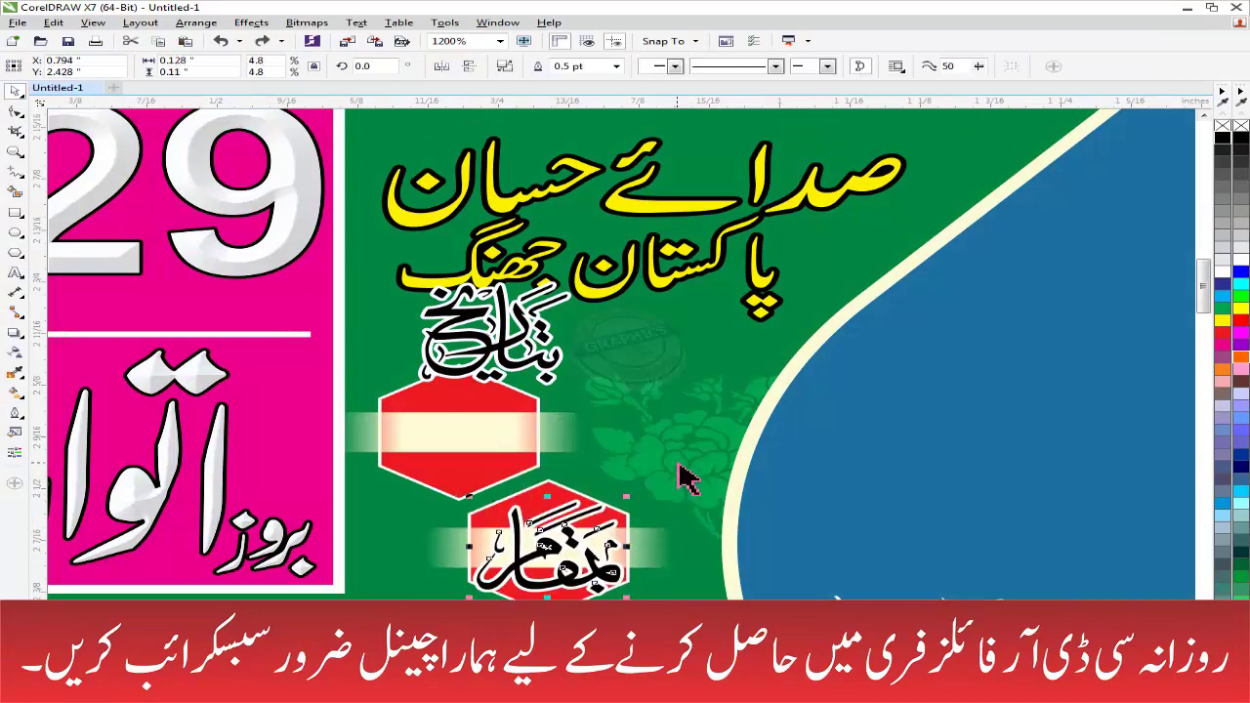
pyautogui.hotkey('ctrl', 'z')
pyautogui.scroll(-2, 759, 400)
pyautogui.click(703, 361)
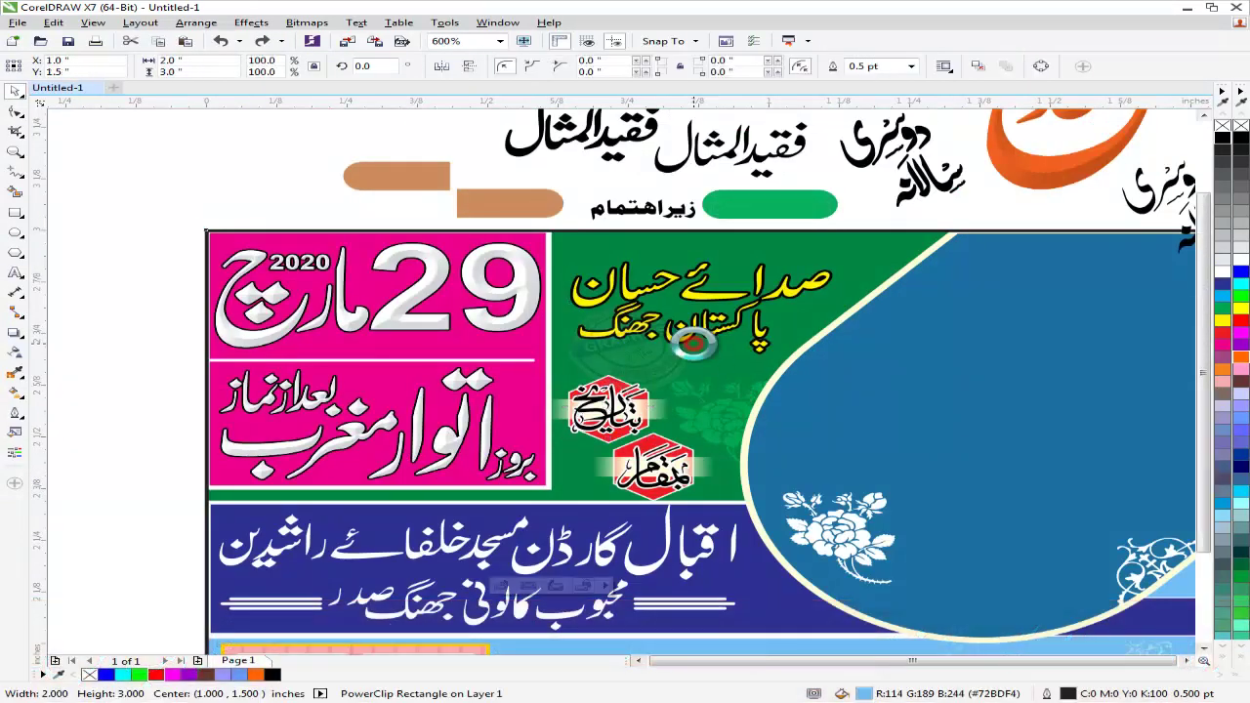
pyautogui.scroll(-5, 390, 377)
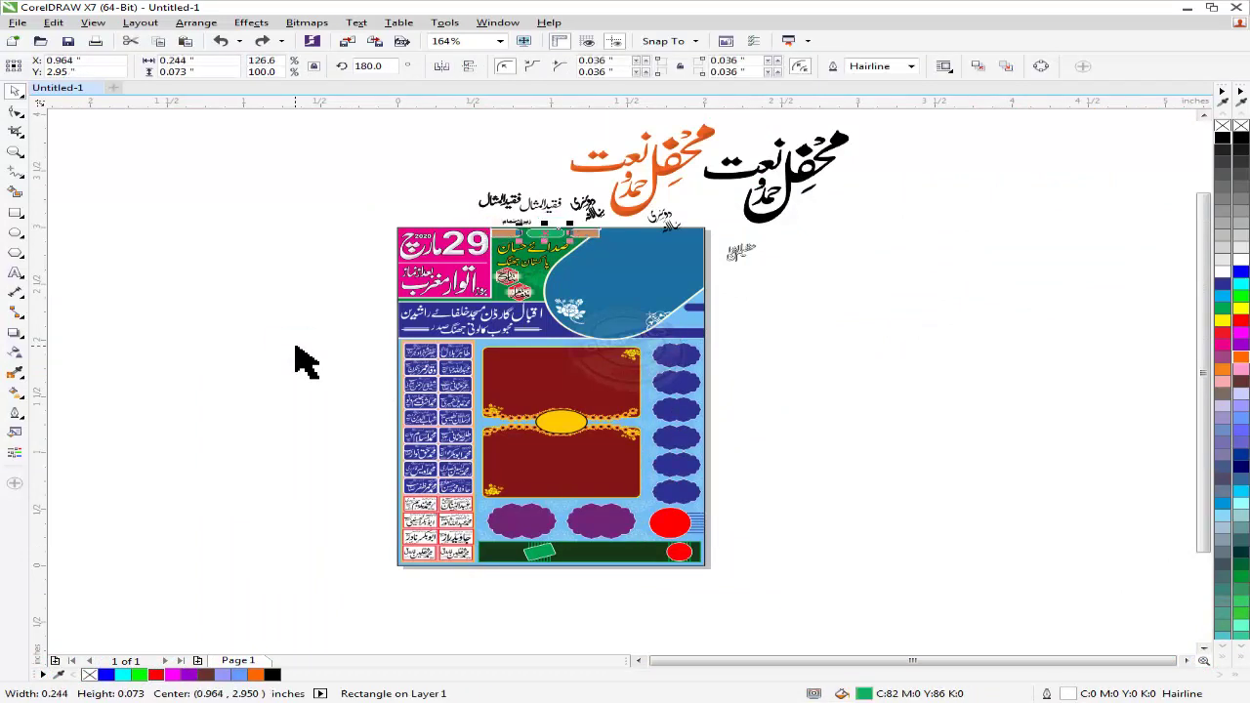
# - Redo the small Urdu captions and orange calligraphic title into the blue arc, then fit the page
pyautogui.hotkey('ctrl', 'shift', 'z')
pyautogui.hotkey('ctrl', 'shift', 'z')
pyautogui.press('F4')
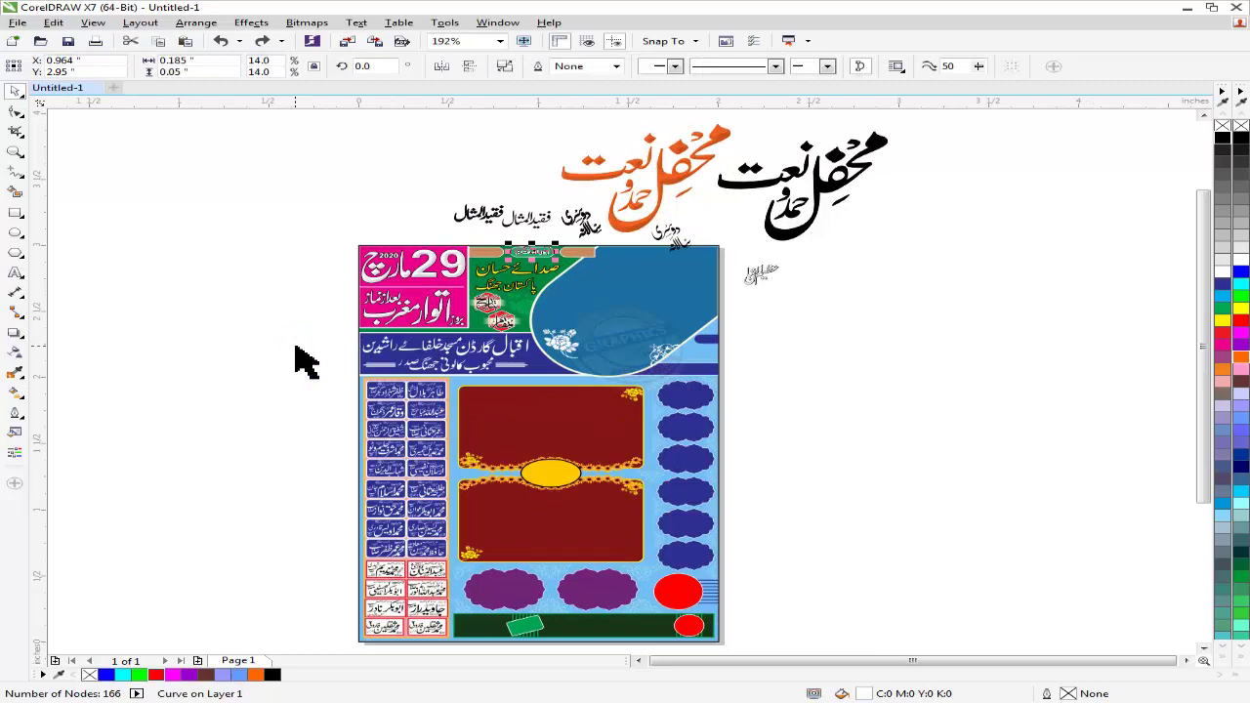
pyautogui.hotkey('ctrl', 'shift', 'z')
pyautogui.hotkey('ctrl', 'shift', 'z')
pyautogui.hotkey('ctrl', 'shift', 'z')
pyautogui.hotkey('ctrl', 'shift', 'z')
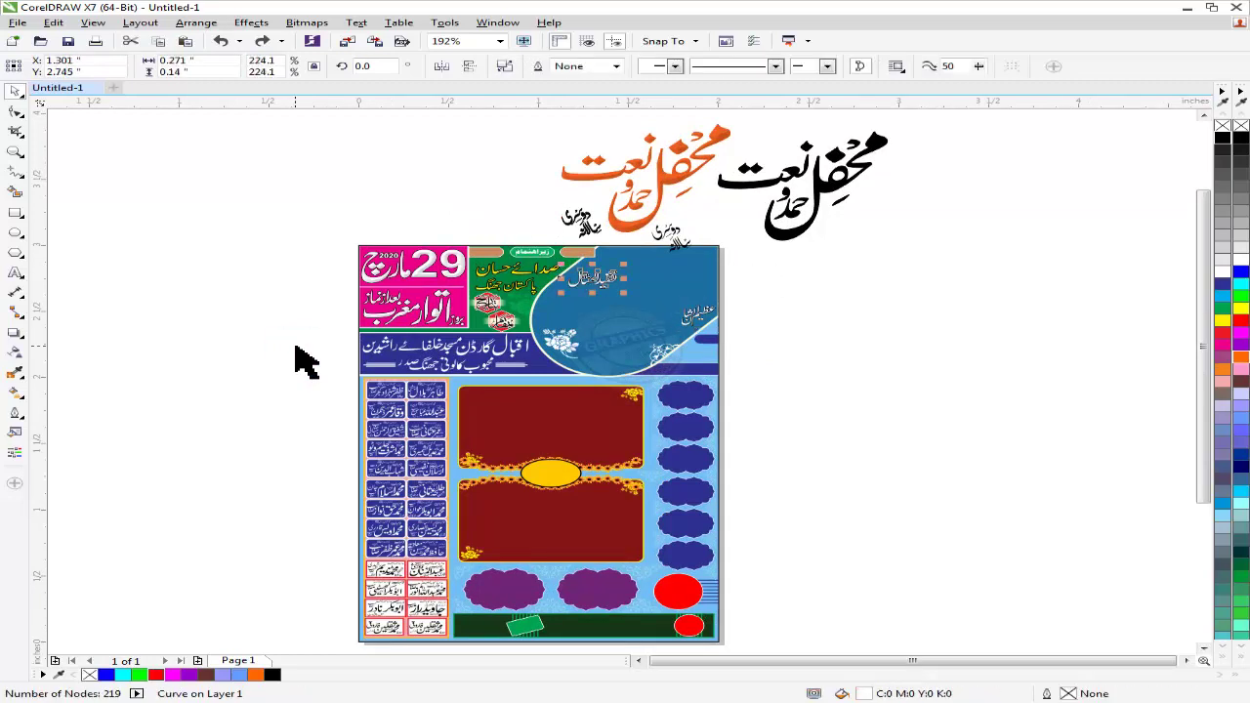
pyautogui.hotkey('ctrl', 'shift', 'z')
pyautogui.hotkey('ctrl', 'shift', 'z')
pyautogui.hotkey('ctrl', 'shift', 'z')
pyautogui.hotkey('ctrl', 'shift', 'z')
pyautogui.hotkey('ctrl', 'shift', 'z')
pyautogui.hotkey('ctrl', 'shift', 'z')
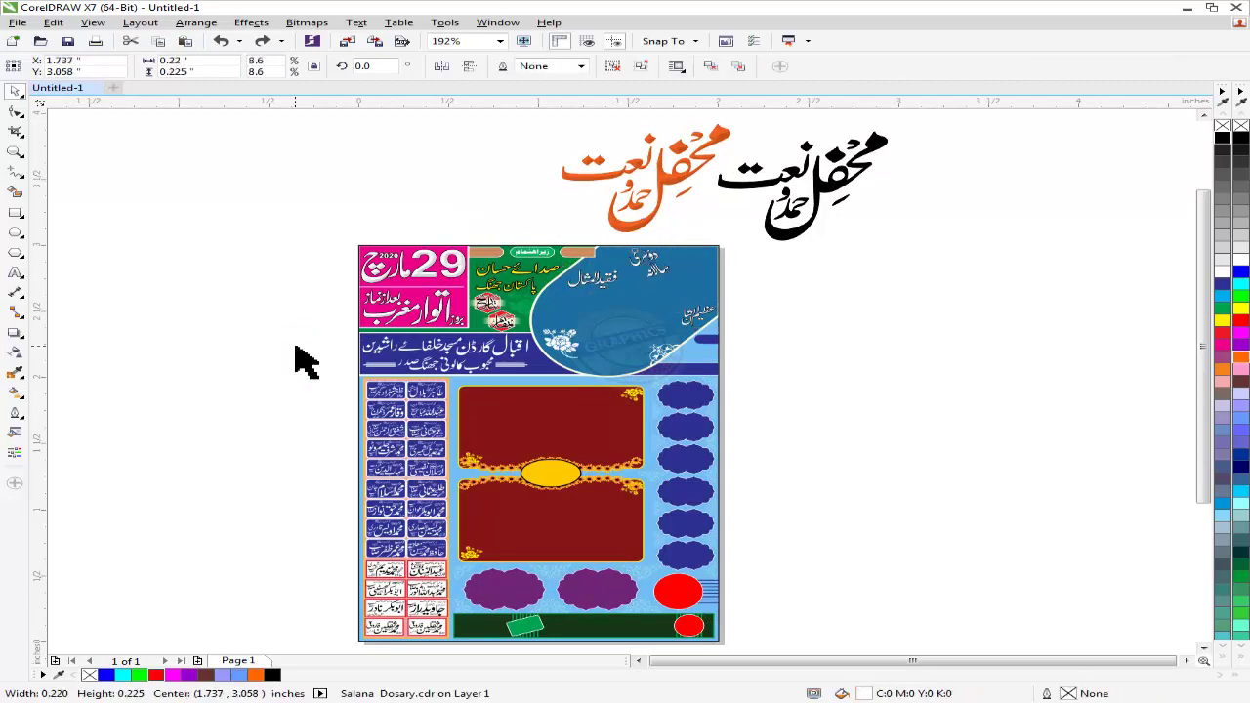
pyautogui.hotkey('ctrl', 'shift', 'z')
pyautogui.hotkey('ctrl', 'shift', 'z')
pyautogui.hotkey('ctrl', 'shift', 'z')
pyautogui.hotkey('ctrl', 'shift', 'z')
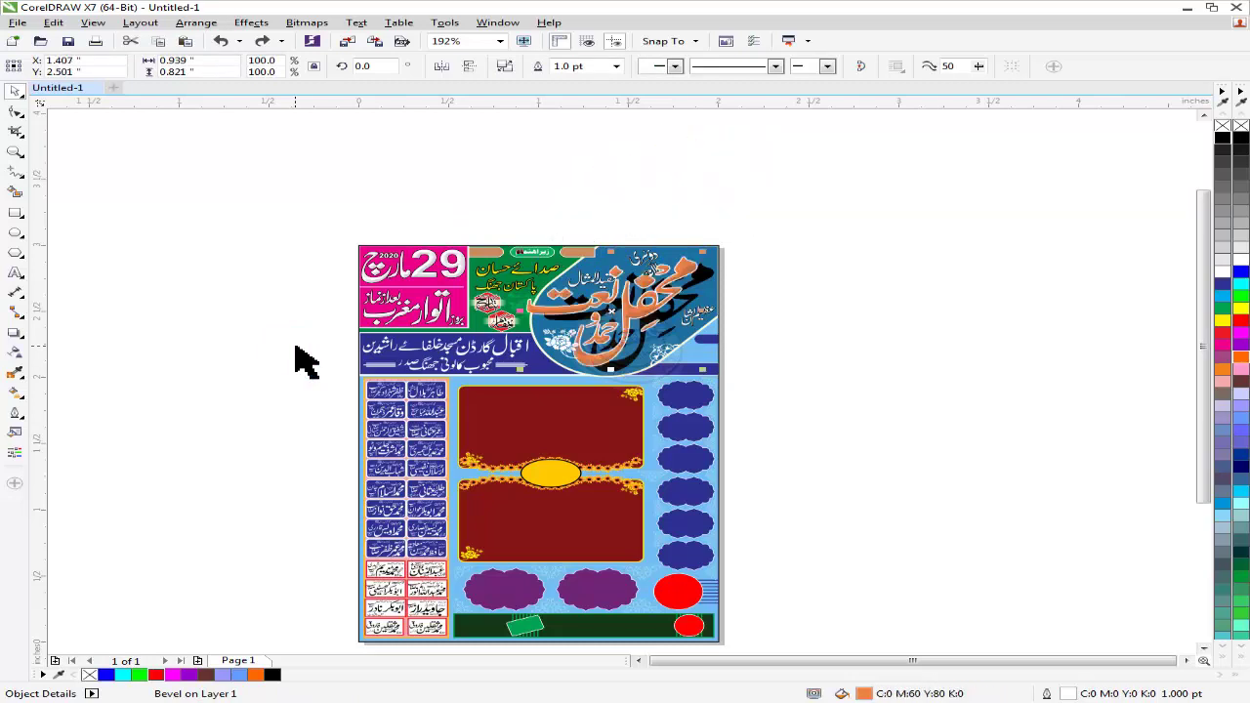
pyautogui.hotkey('ctrl', 'shift', 'z')
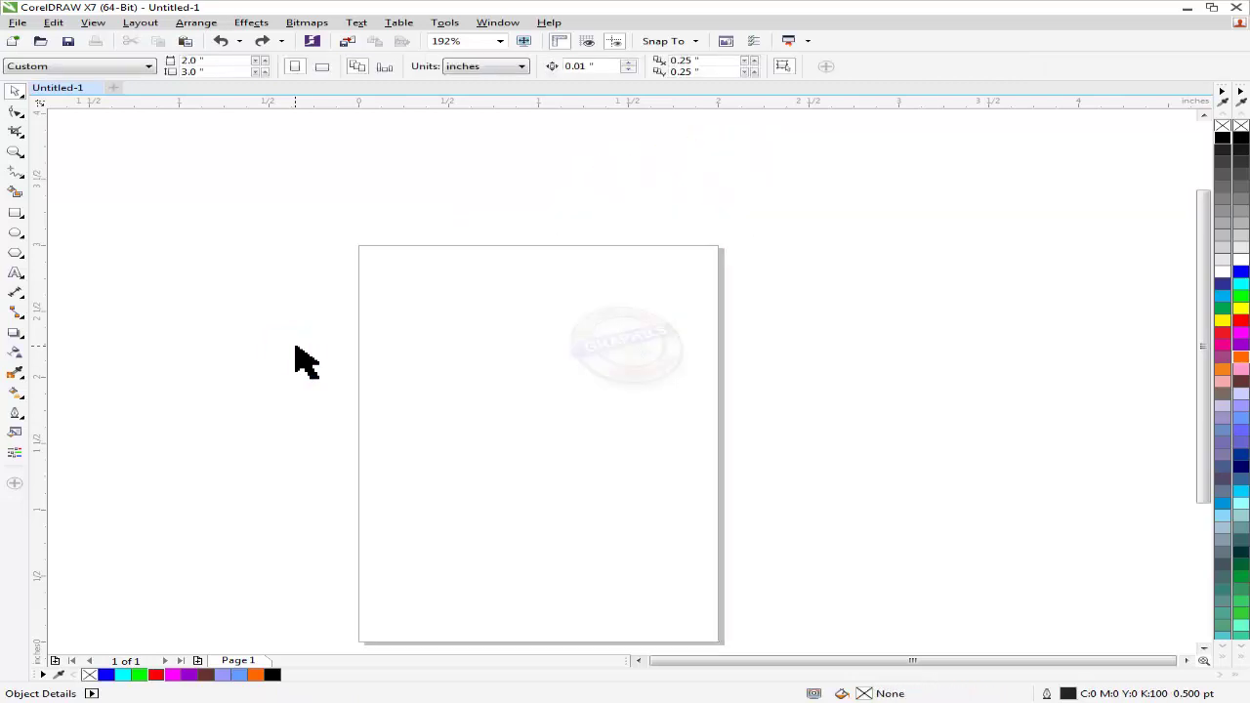
pyautogui.hotkey('ctrl', 'shift', 'z')
pyautogui.click(296, 347)
pyautogui.hotkey('shift', 'F4')
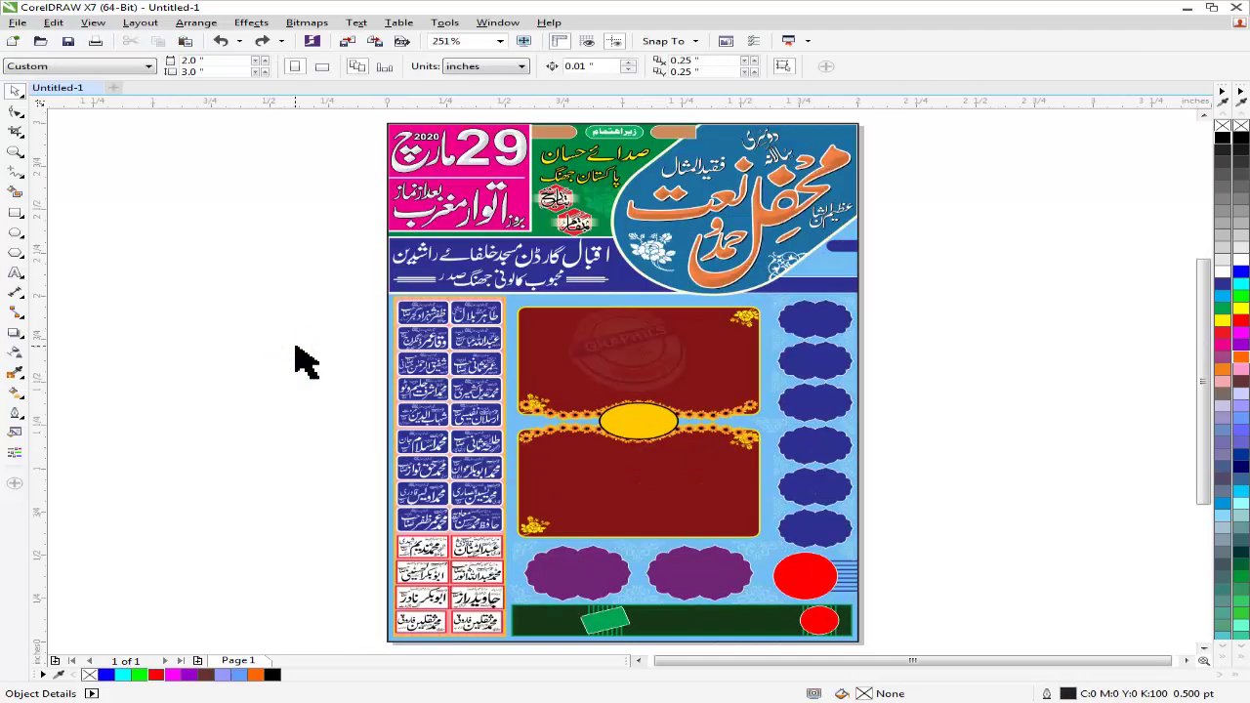
pyautogui.moveTo(382, 257); pyautogui.dragTo(322, 386)
# - Add the text 'Thanks for watching' above the poster, with the password on a second line
pyautogui.click(15, 274)
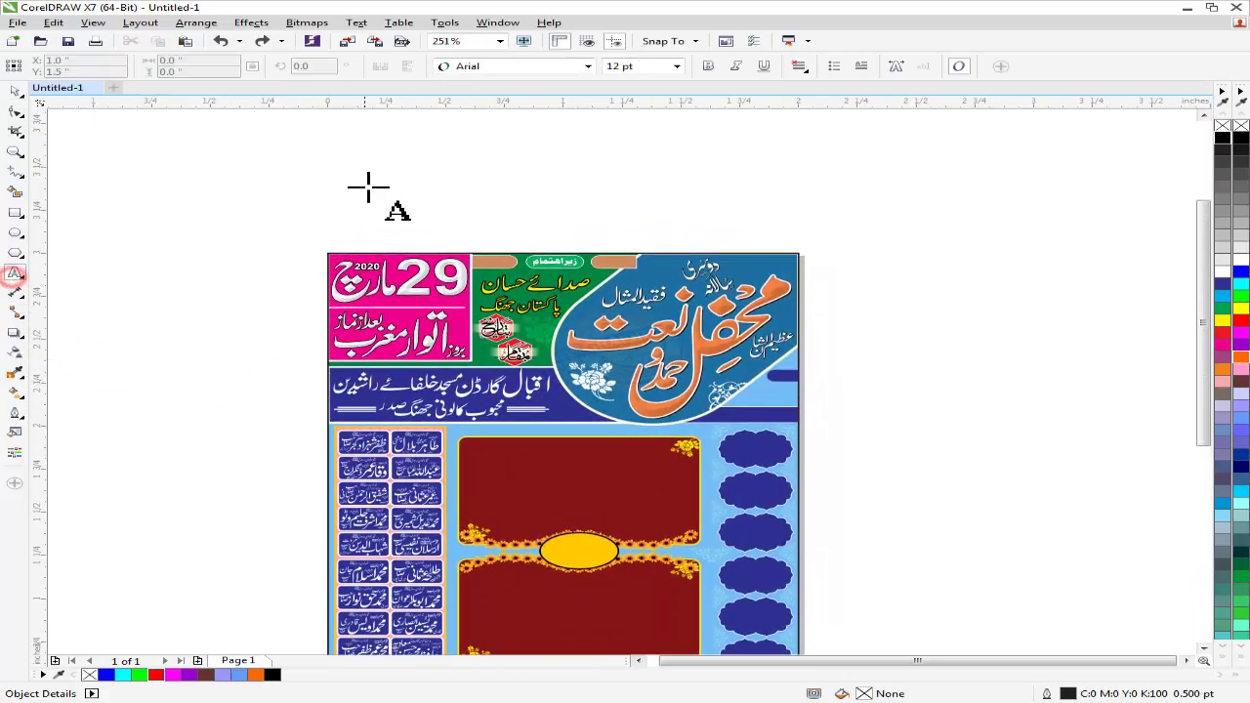
pyautogui.click(368, 184)
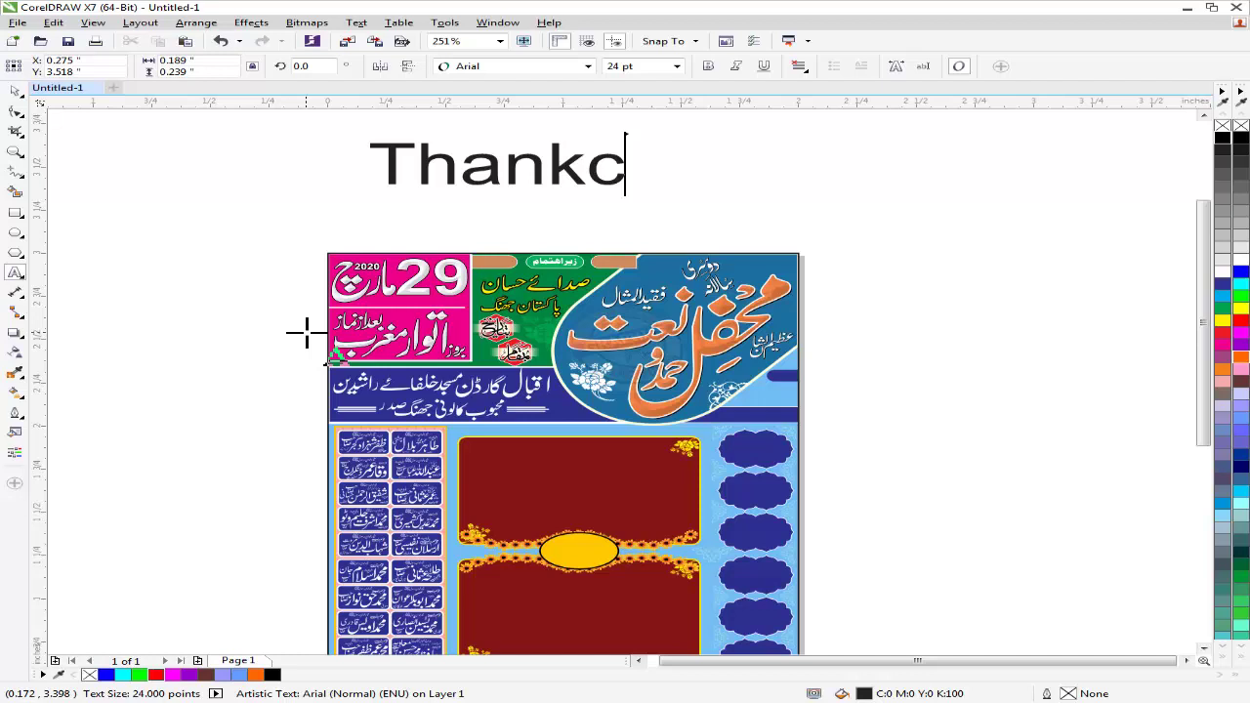
pyautogui.press('BackSpace')
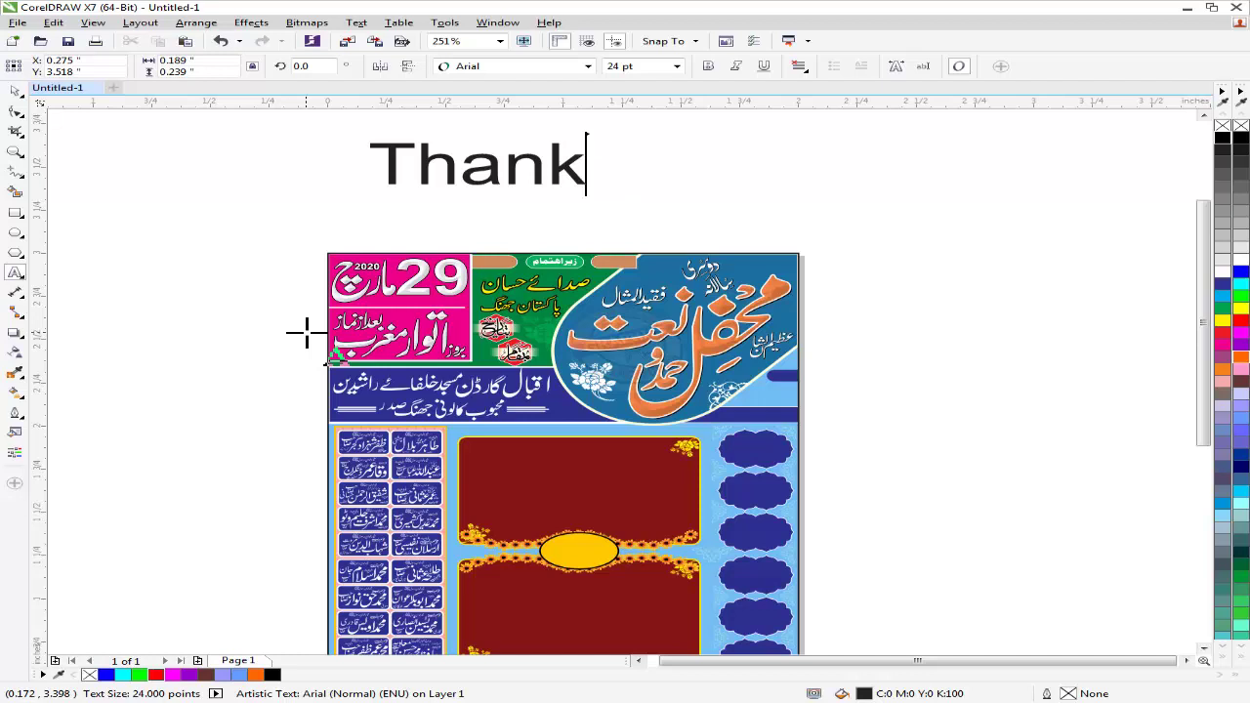
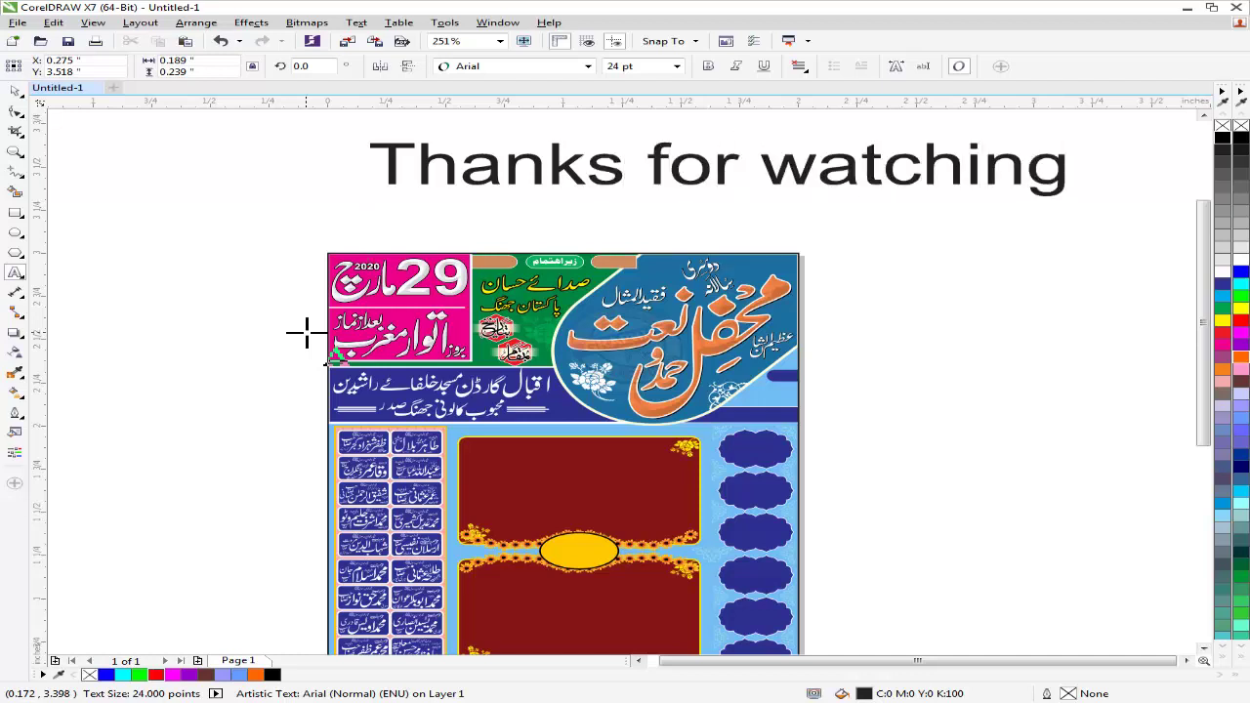
pyautogui.press('Return')
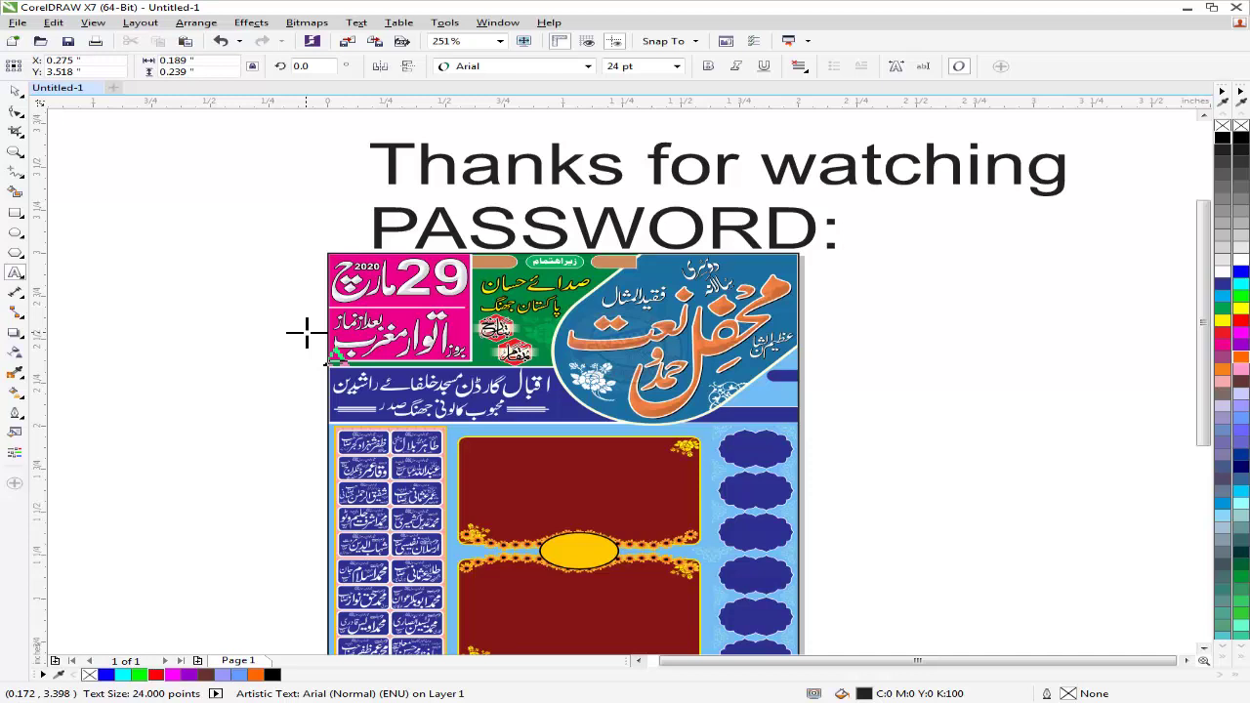
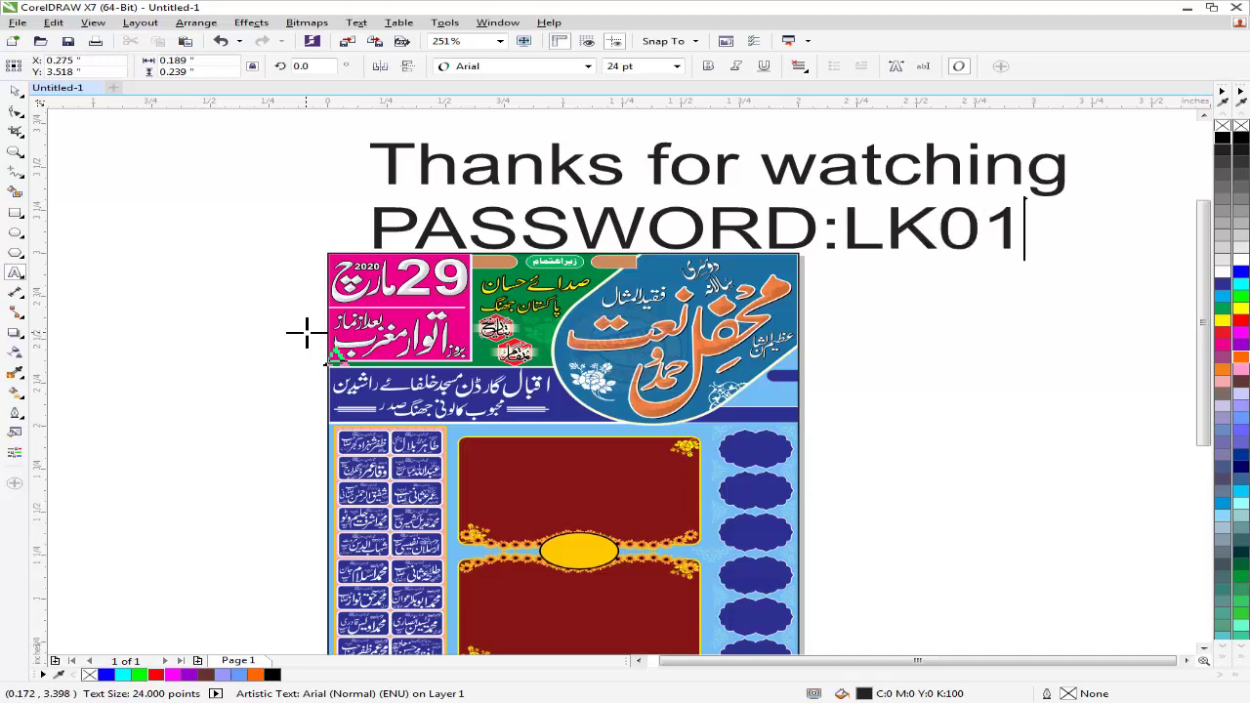